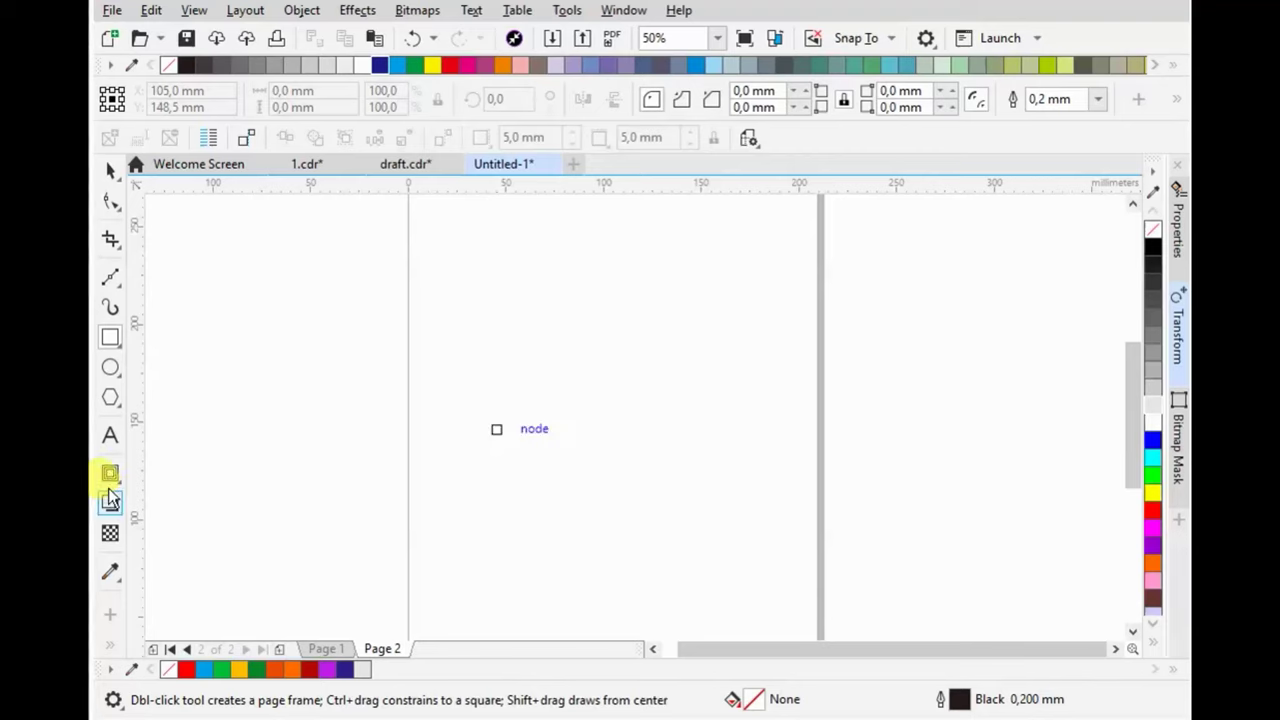
# - Type the lines DKV, dkv and Dkv and set them in Arial Black at about 81 pt
pyautogui.click(110, 436)
pyautogui.click(529, 380)
pyautogui.press('BackSpace')
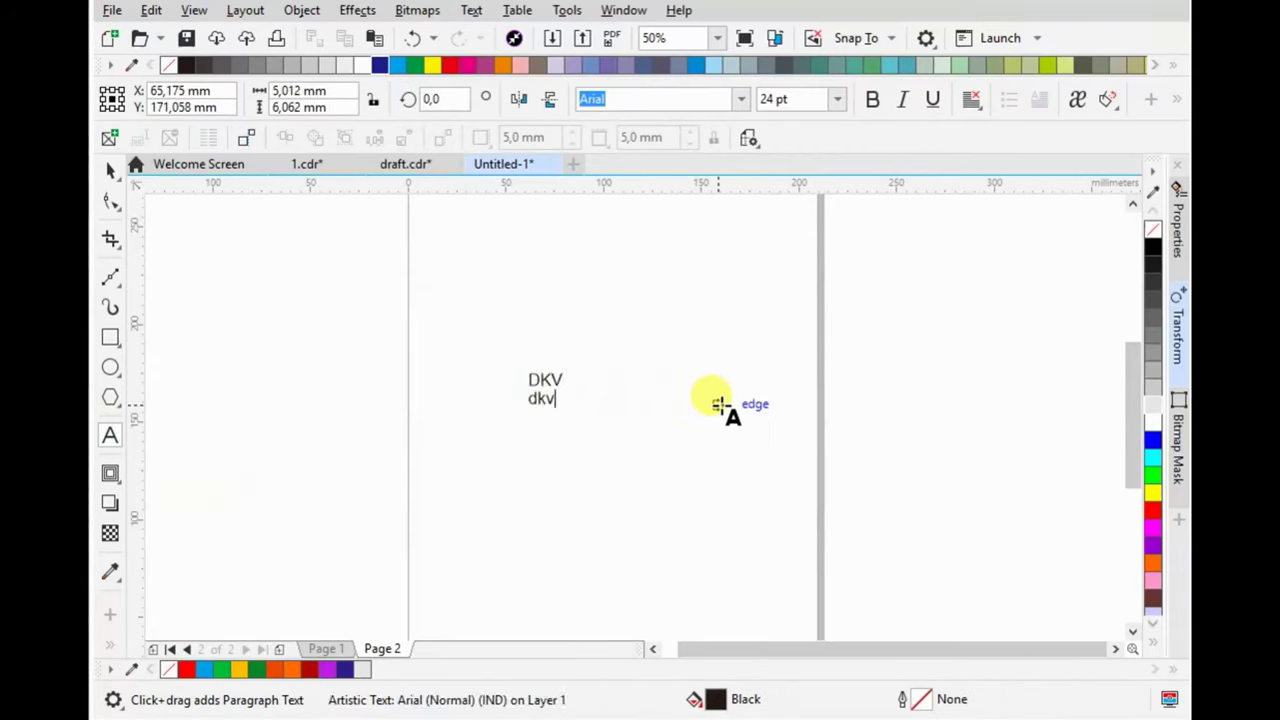
pyautogui.hotkey('ctrl', 'space')
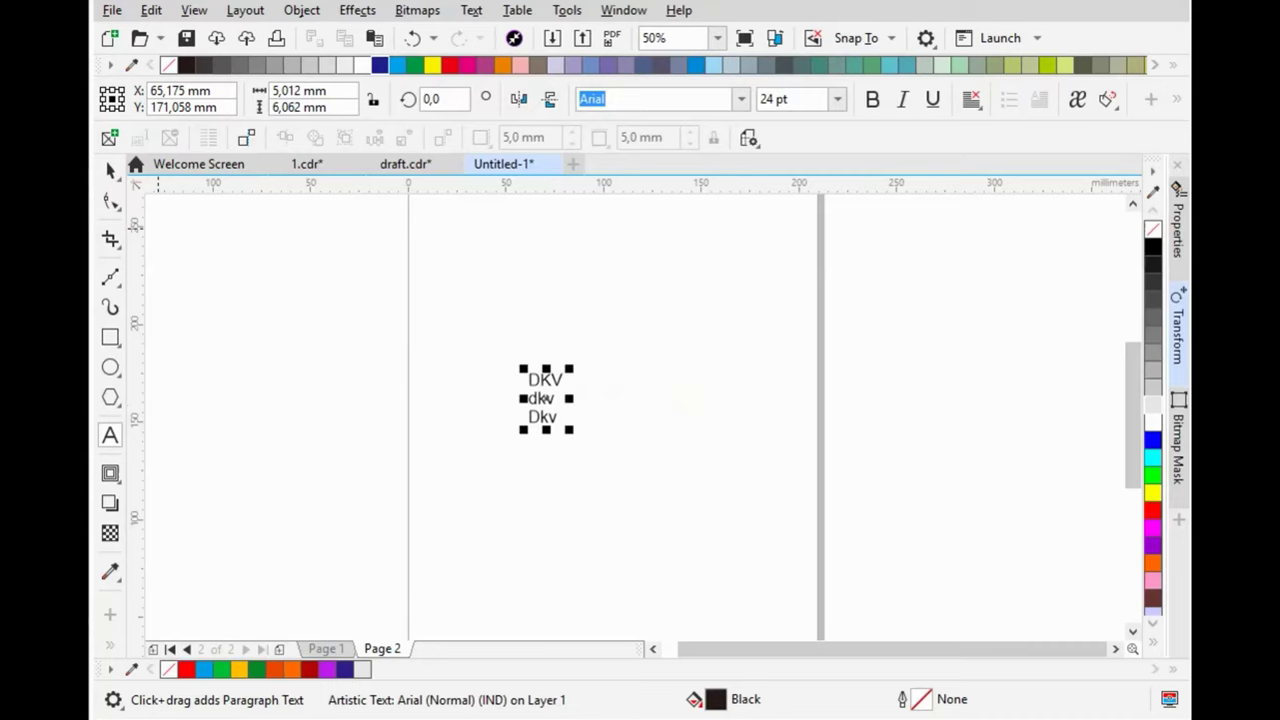
pyautogui.moveTo(574, 368); pyautogui.dragTo(667, 252)
pyautogui.click(741, 98)
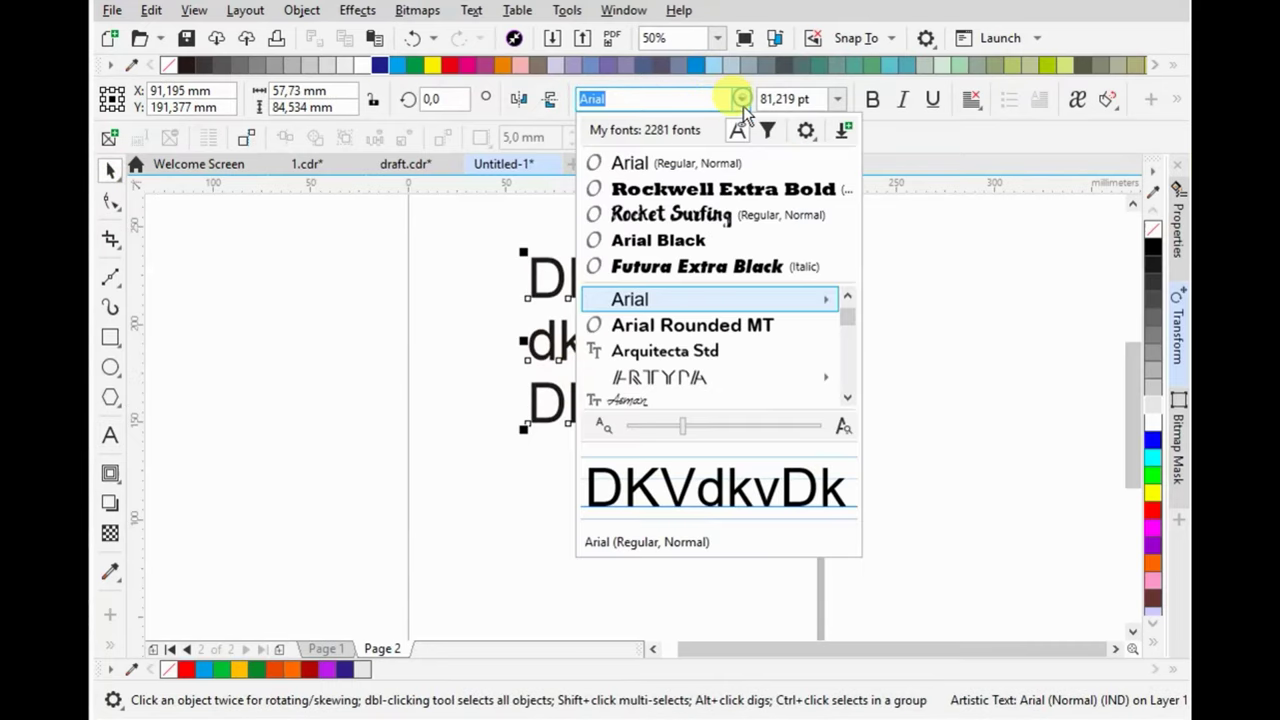
pyautogui.click(723, 237)
# - Move the text left, tighten its line and letter spacing, and break it into separate lines
pyautogui.moveTo(603, 285); pyautogui.dragTo(358, 288)
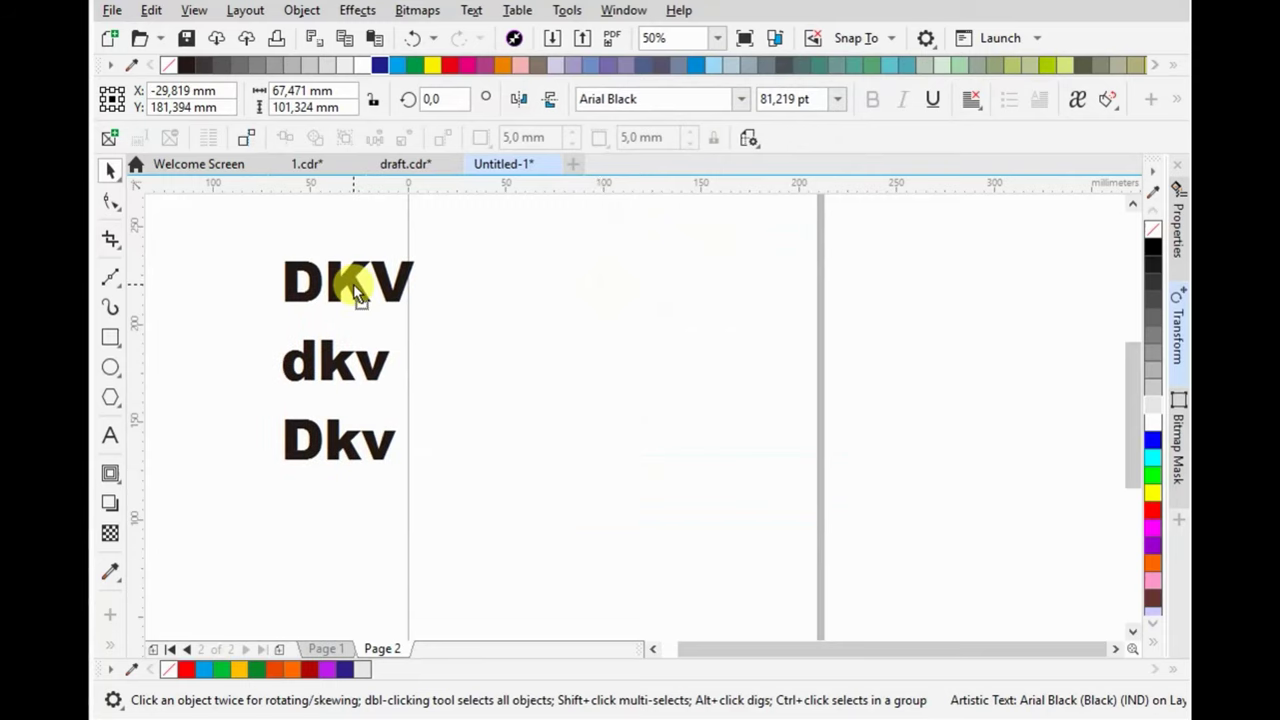
pyautogui.click(108, 207)
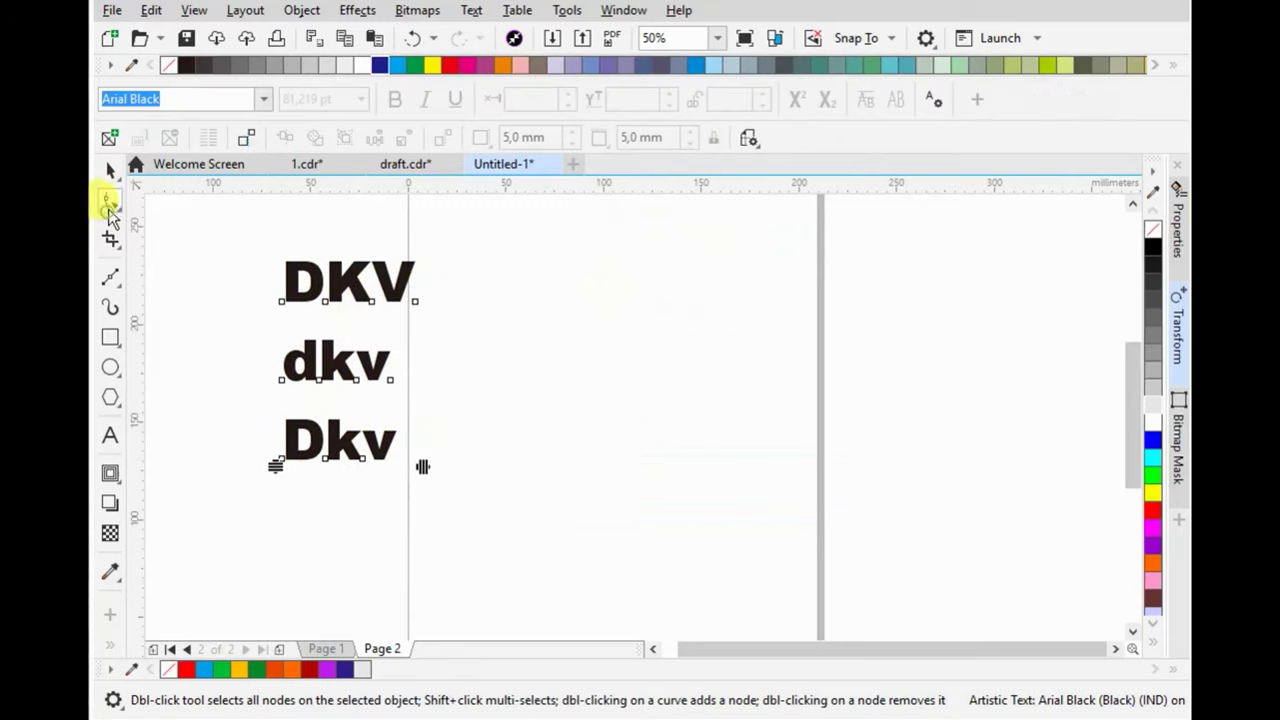
pyautogui.moveTo(285, 479); pyautogui.dragTo(274, 405)
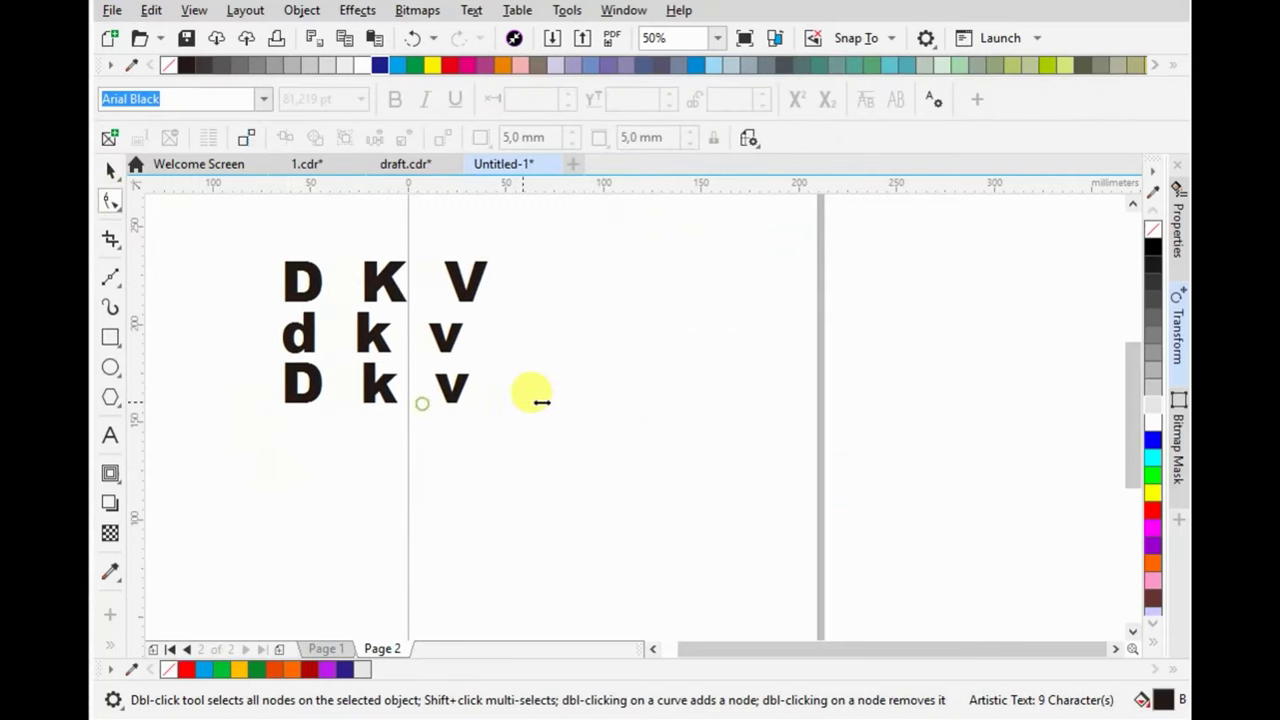
pyautogui.moveTo(422, 410)
pyautogui.mouseDown()
pyautogui.moveTo(401, 380)
pyautogui.moveTo(360, 377)
pyautogui.moveTo(403, 378)
pyautogui.mouseUp()
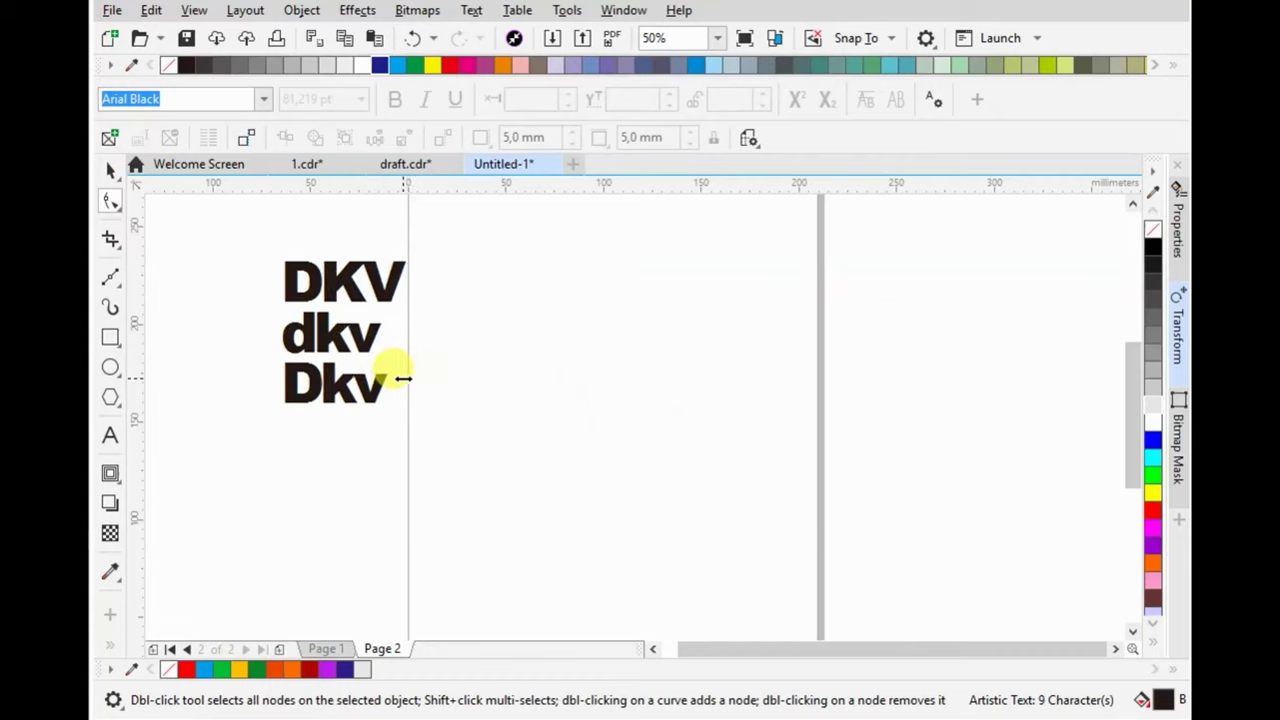
pyautogui.hotkey('ctrl', 'k')
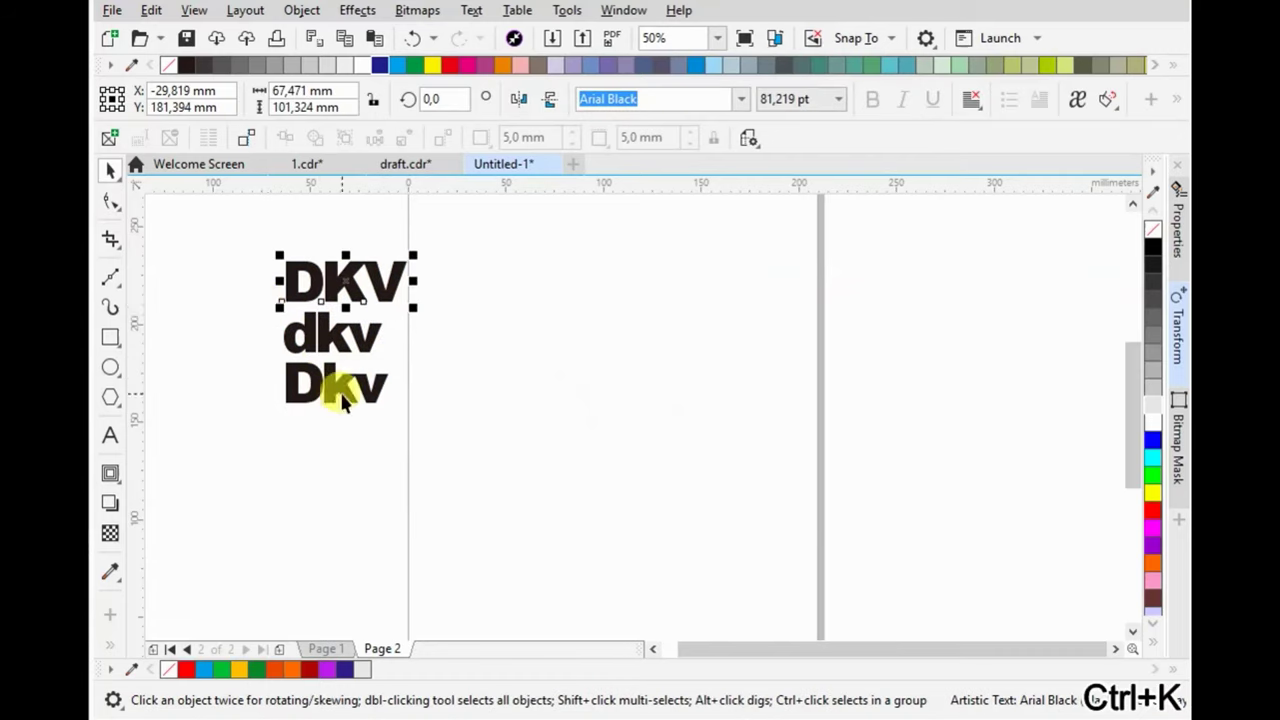
# - Delete the DKV and Dkv lines and move dkv up and to the right
pyautogui.click(343, 400)
pyautogui.keyDown('shift'); pyautogui.click(335, 280); pyautogui.keyUp('shift')
pyautogui.press('Delete')
pyautogui.moveTo(357, 343); pyautogui.dragTo(588, 300)
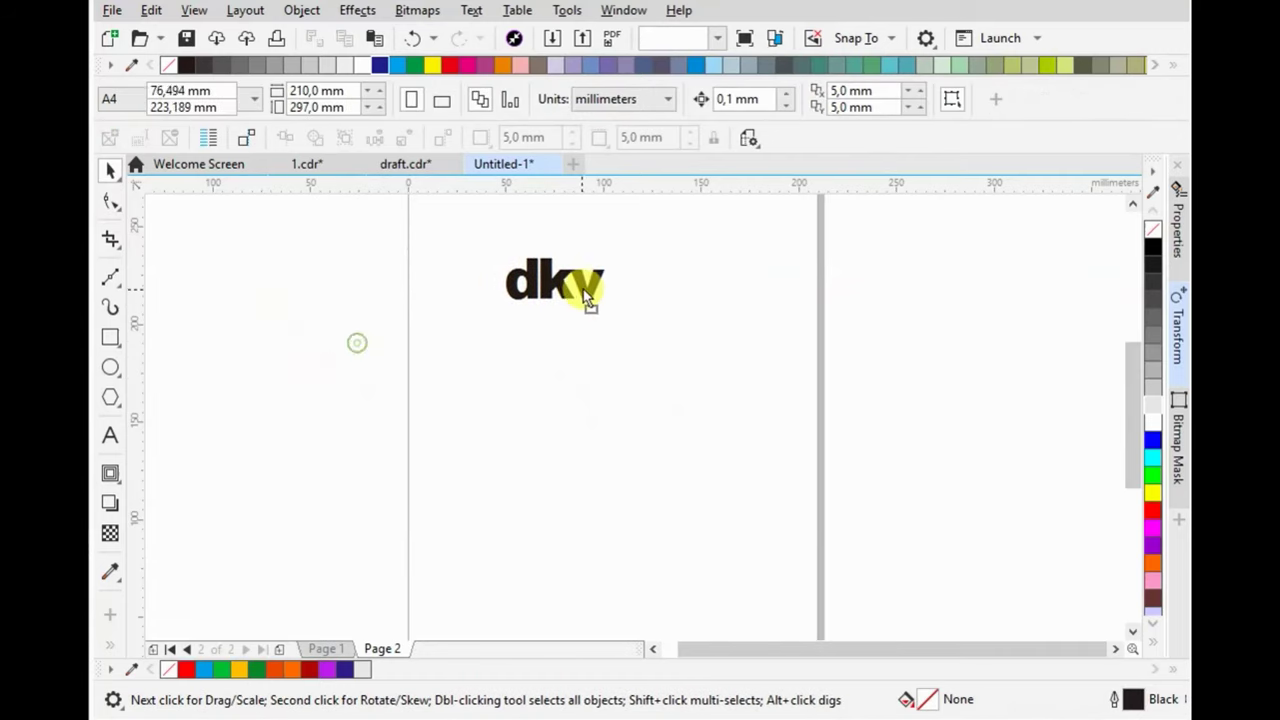
# - Draw a square below dkv and fully round its corners into a circle
pyautogui.click(110, 337)
pyautogui.moveTo(507, 361); pyautogui.dragTo(563, 417)
pyautogui.scroll(1, 548, 335)
pyautogui.scroll(-1, 555, 345)
pyautogui.scroll(1, 555, 345)
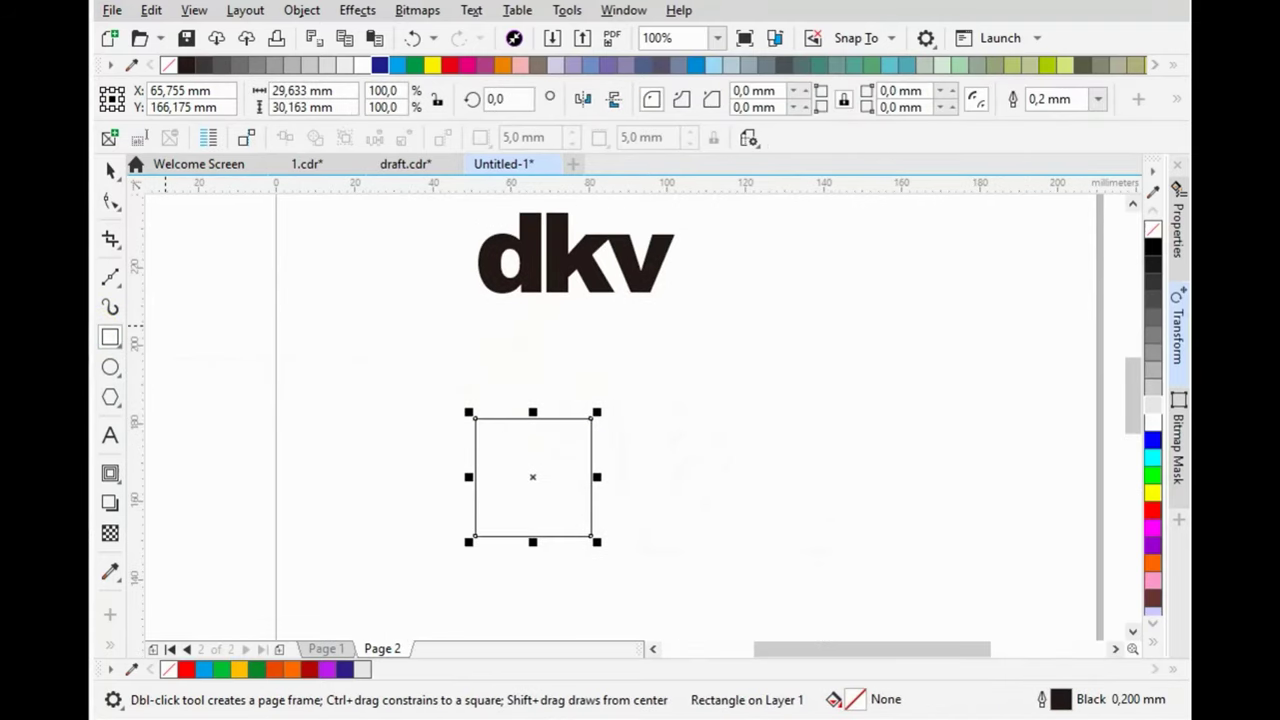
pyautogui.press('F10')
pyautogui.moveTo(475, 420)
pyautogui.mouseDown()
pyautogui.moveTo(535, 420)
pyautogui.moveTo(565, 455)
pyautogui.mouseUp()
# - Add an inside contour, convert it to curves and ungroup into two separate circles
pyautogui.click(110, 472)
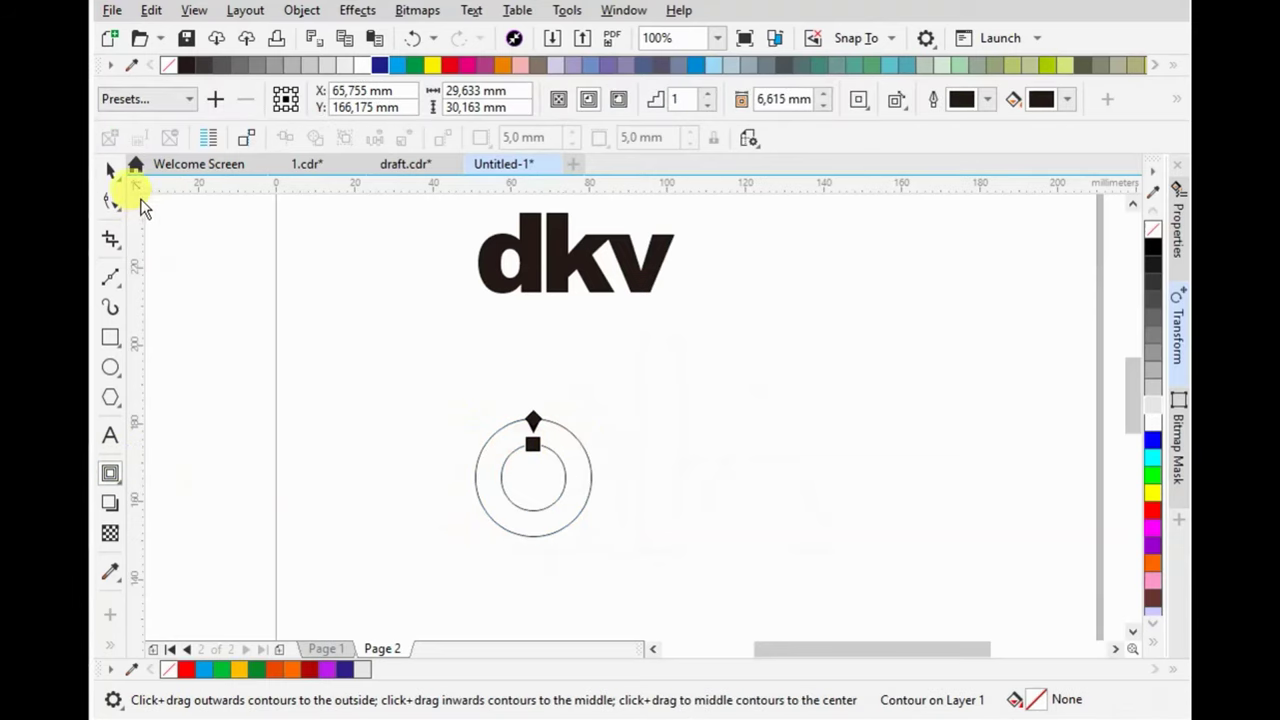
pyautogui.click(110, 170)
pyautogui.hotkey('ctrl', 'q')
pyautogui.hotkey('ctrl', 'u')
pyautogui.click(110, 337)
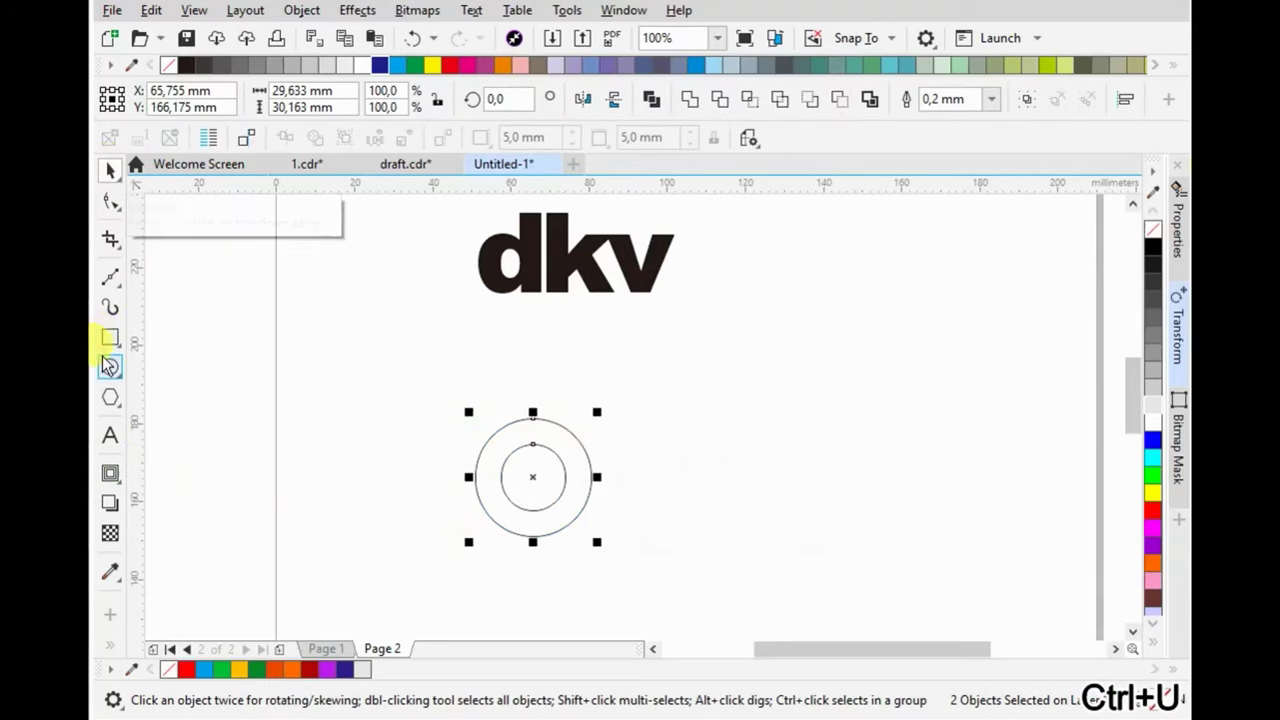
# - Draw a tall stem bar beside the circle, reaching down to its bottom
pyautogui.moveTo(568, 484)
pyautogui.mouseDown()
pyautogui.moveTo(591, 469)
pyautogui.moveTo(559, 358)
pyautogui.mouseUp()
pyautogui.moveTo(577, 484); pyautogui.dragTo(513, 533)
pyautogui.click(110, 171)
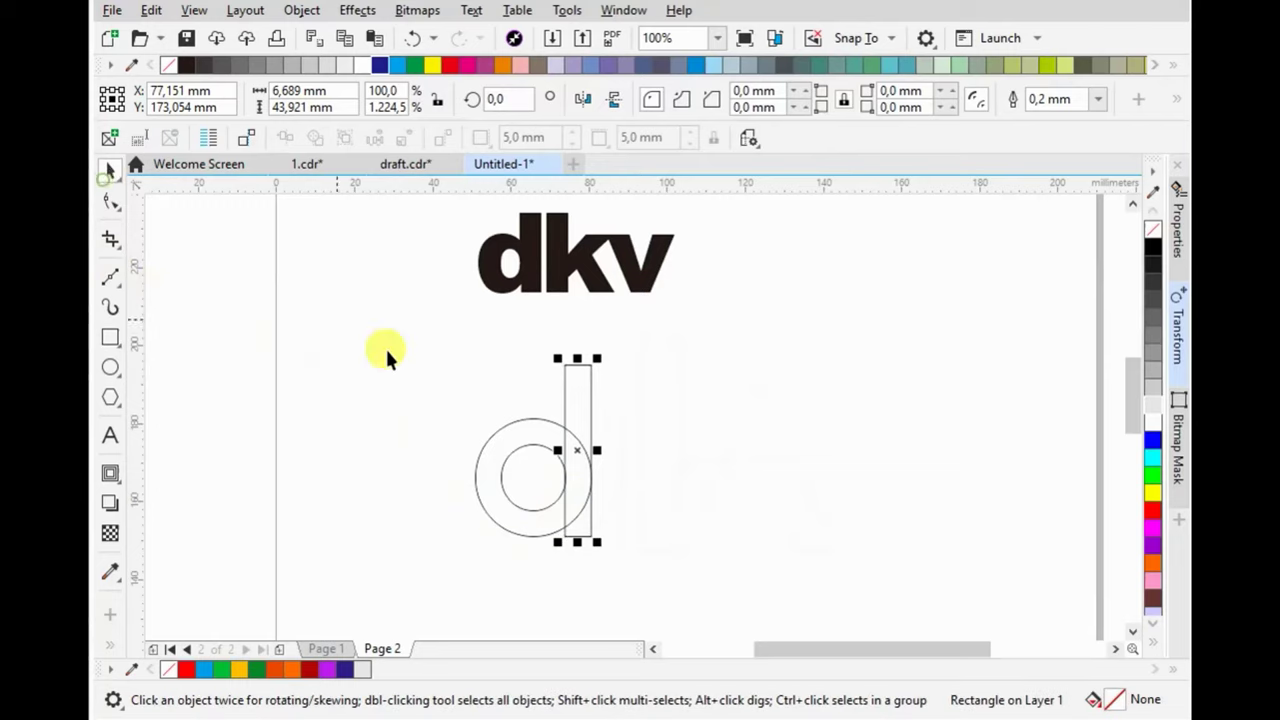
pyautogui.click(514, 423)
# - Draw a small square set aside, and combine the two circles into one ring
pyautogui.click(110, 337)
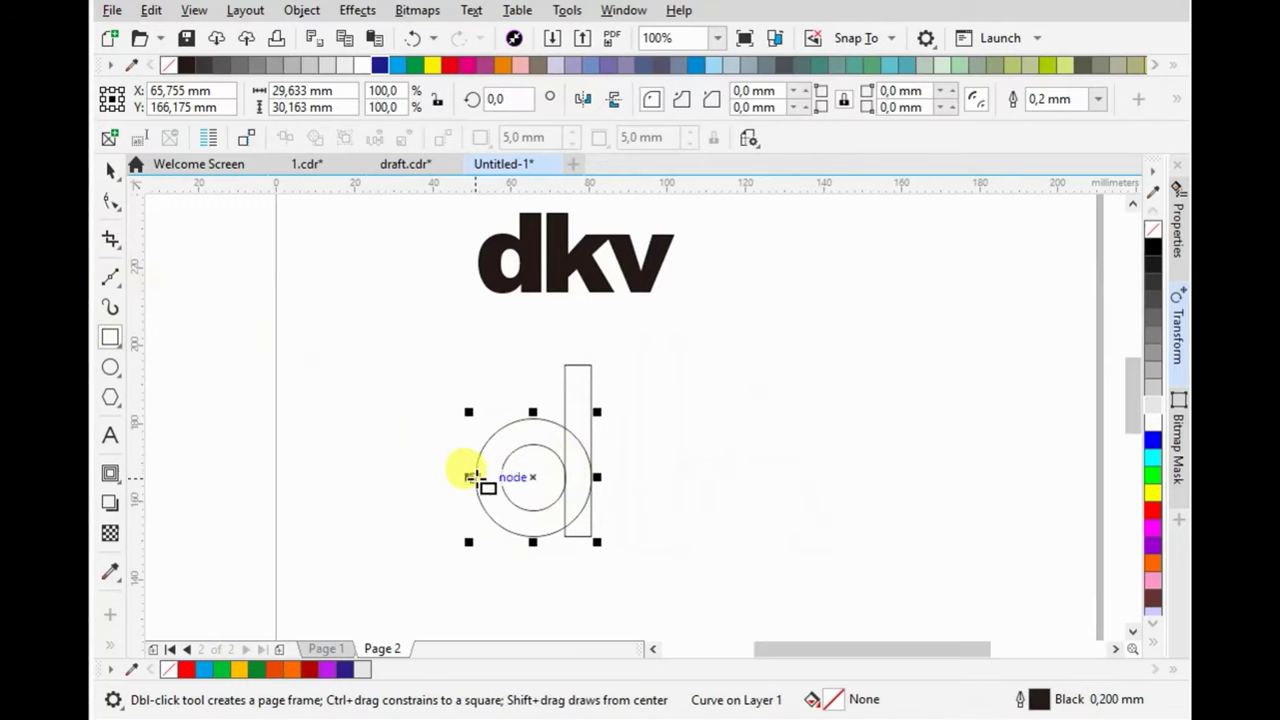
pyautogui.moveTo(469, 484); pyautogui.dragTo(539, 412)
pyautogui.press('space')
pyautogui.moveTo(478, 443)
pyautogui.mouseDown()
pyautogui.moveTo(536, 383)
pyautogui.moveTo(434, 371)
pyautogui.mouseUp()
pyautogui.click(560, 478)
pyautogui.keyDown('shift'); pyautogui.click(545, 455); pyautogui.keyUp('shift')
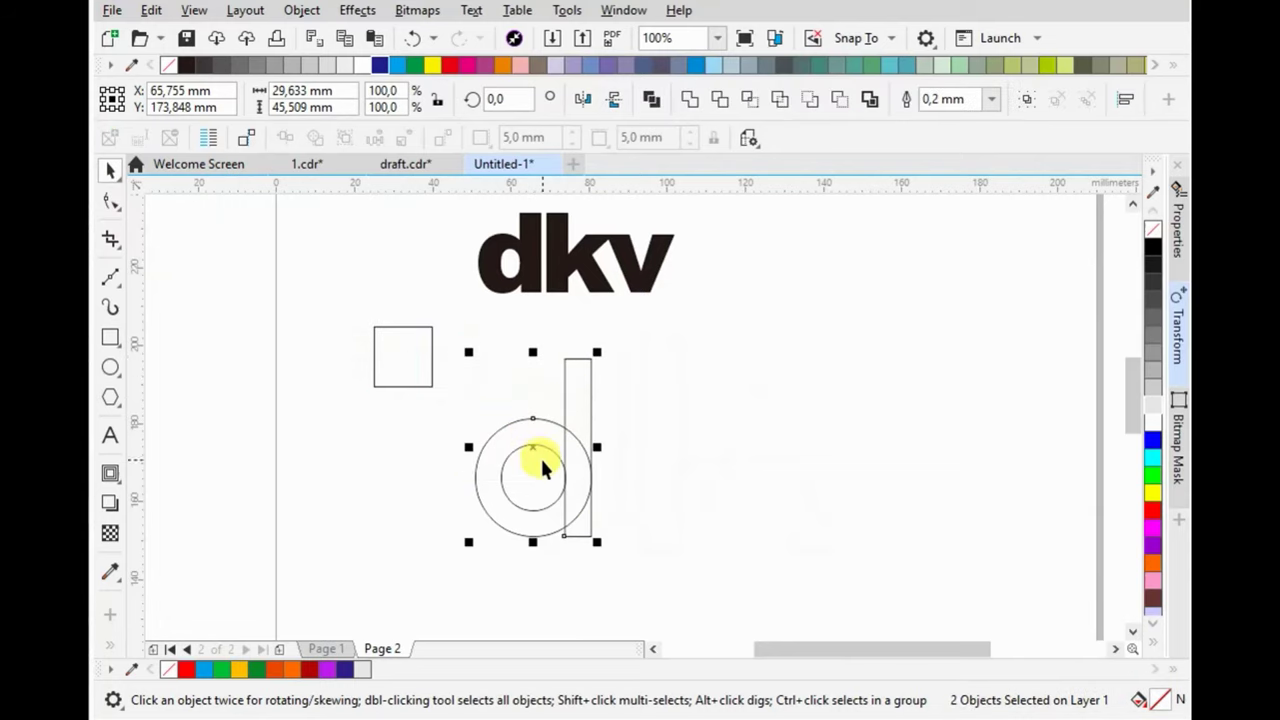
pyautogui.click(840, 105)
# - Duplicate the stem to the right, shorten the copy to 30,163 mm, then copy-paste it
pyautogui.keyDown('shift'); pyautogui.click(571, 403); pyautogui.keyUp('shift')
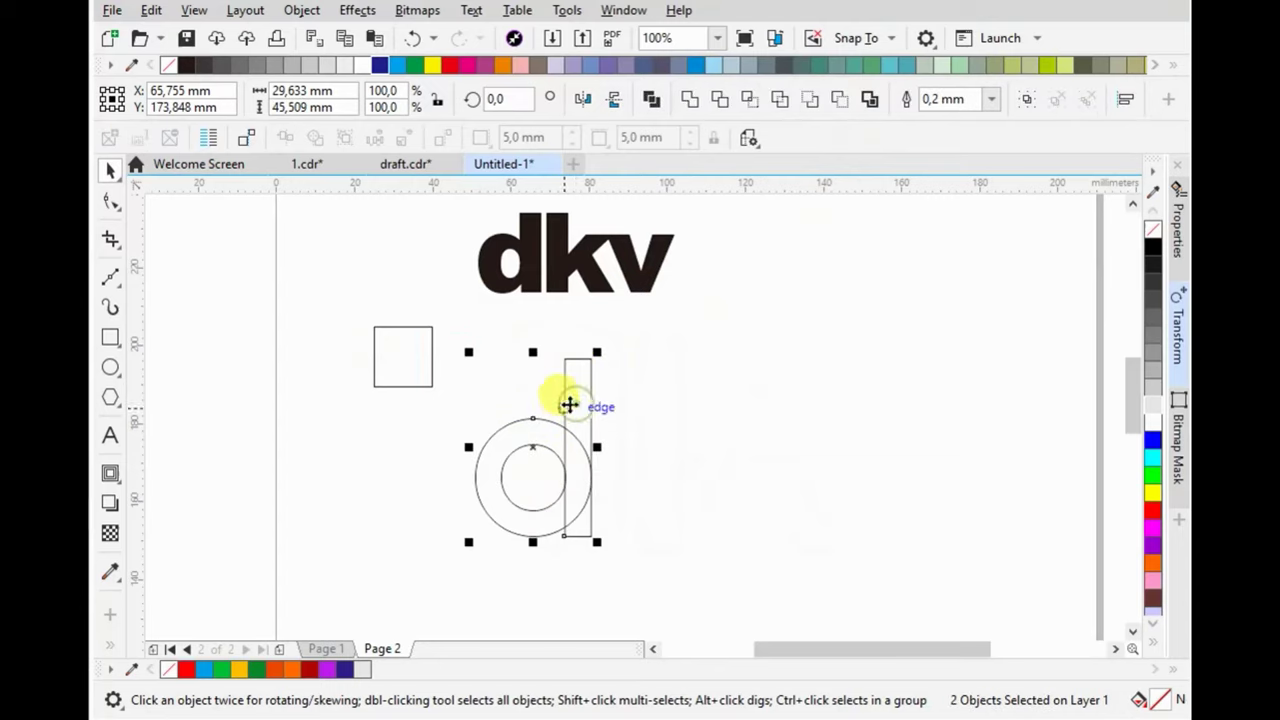
pyautogui.click(568, 358)
pyautogui.moveTo(567, 361); pyautogui.dragTo(615, 357)
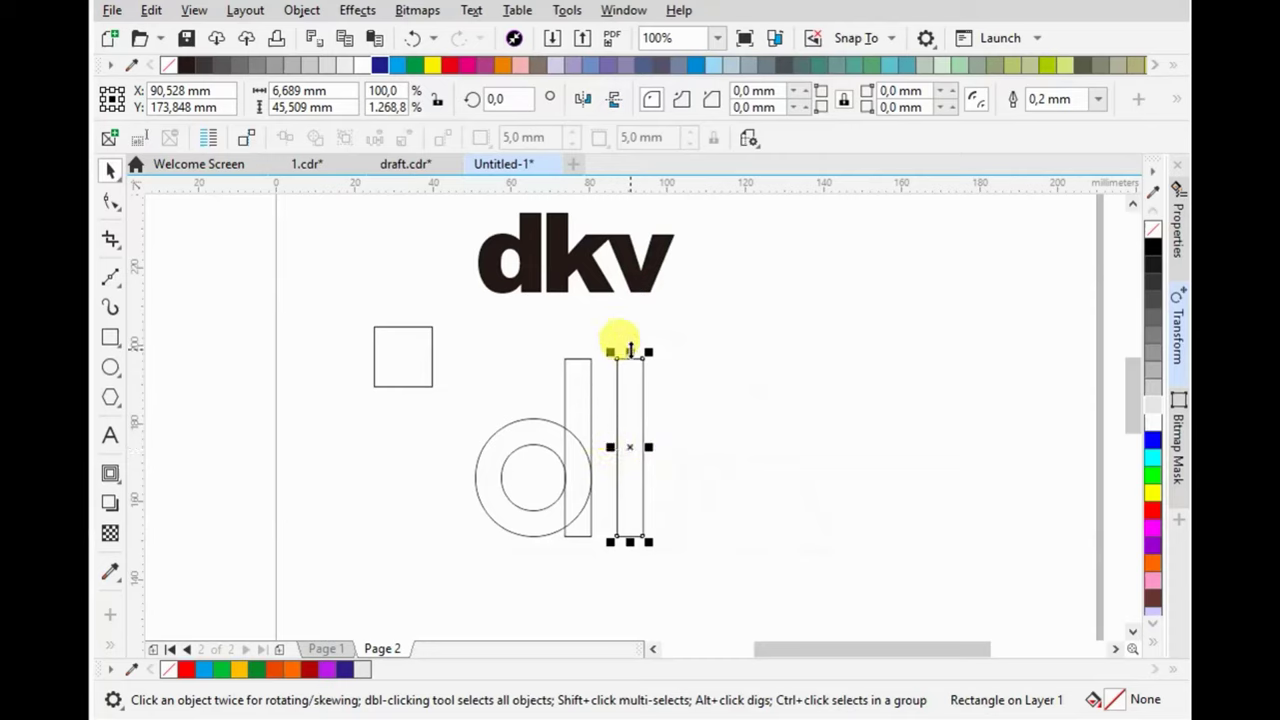
pyautogui.moveTo(629, 352); pyautogui.dragTo(565, 395)
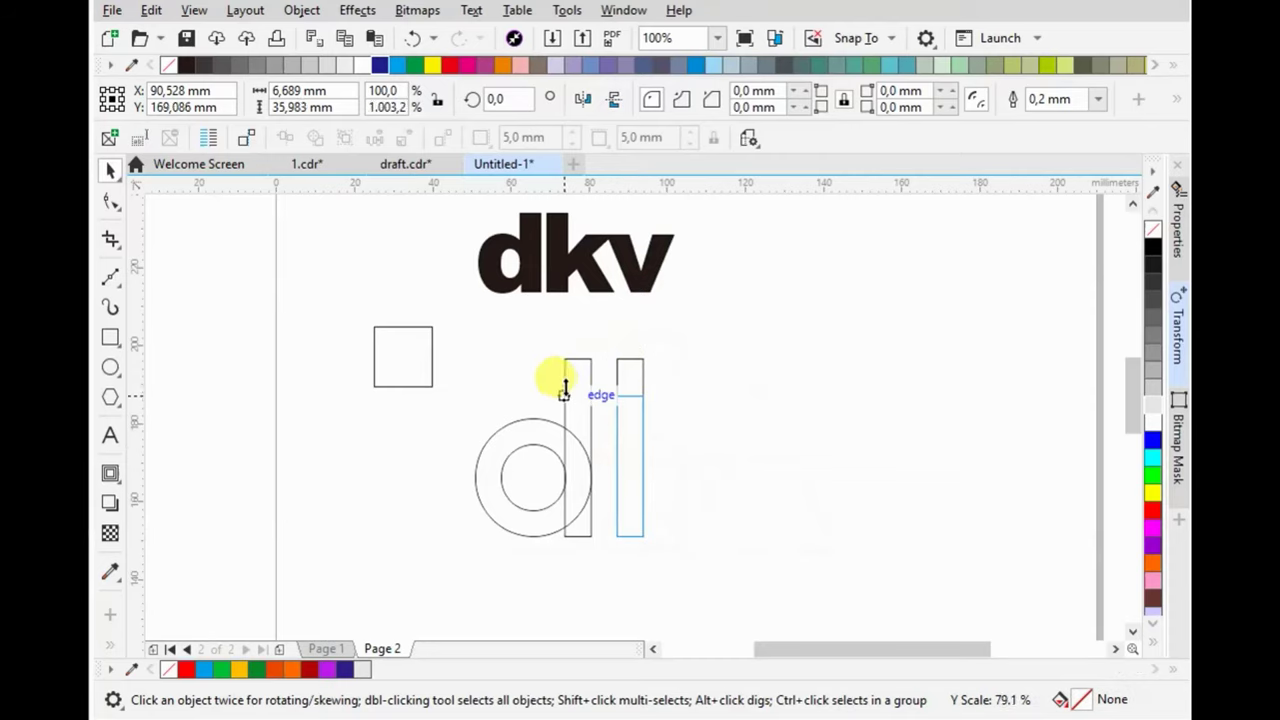
pyautogui.moveTo(565, 393); pyautogui.dragTo(526, 412)
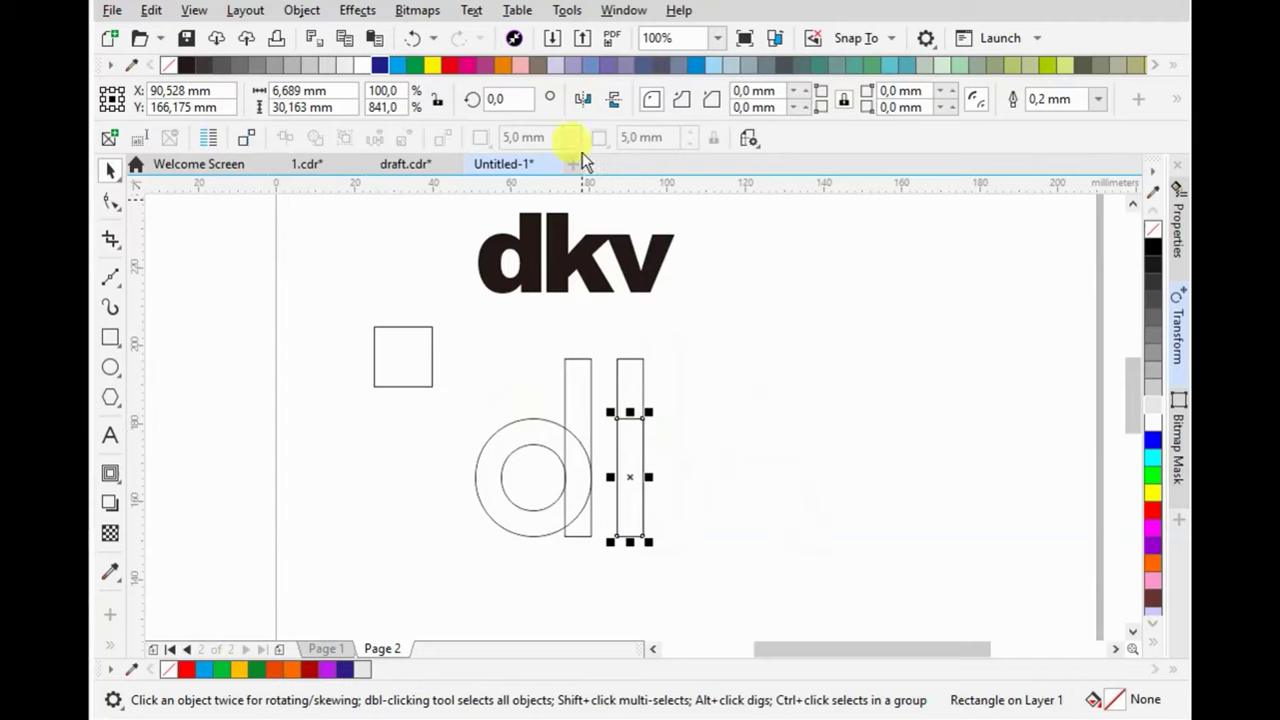
pyautogui.hotkey('ctrl', 'c')
pyautogui.click(494, 98)
pyautogui.hotkey('ctrl', 'v')
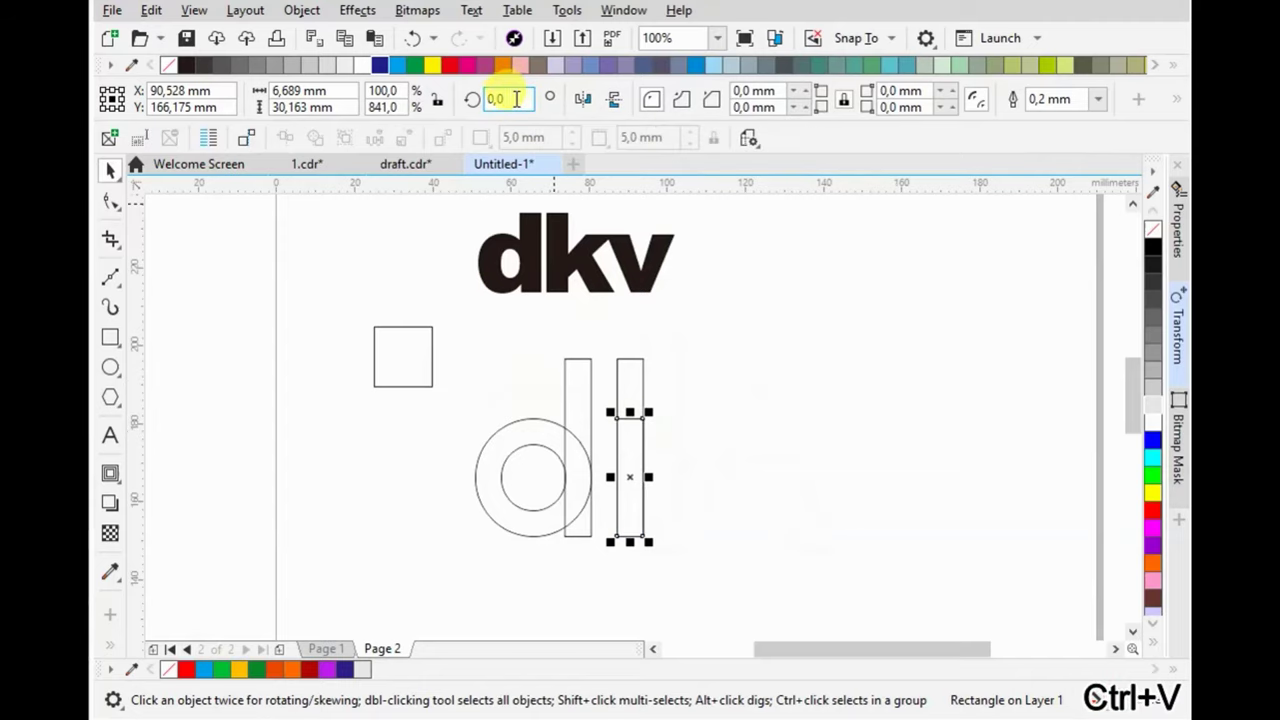
# - Rotate the pasted bar 45° and position the diagonal against the bar's corner
pyautogui.press('Return')
pyautogui.click(583, 98)
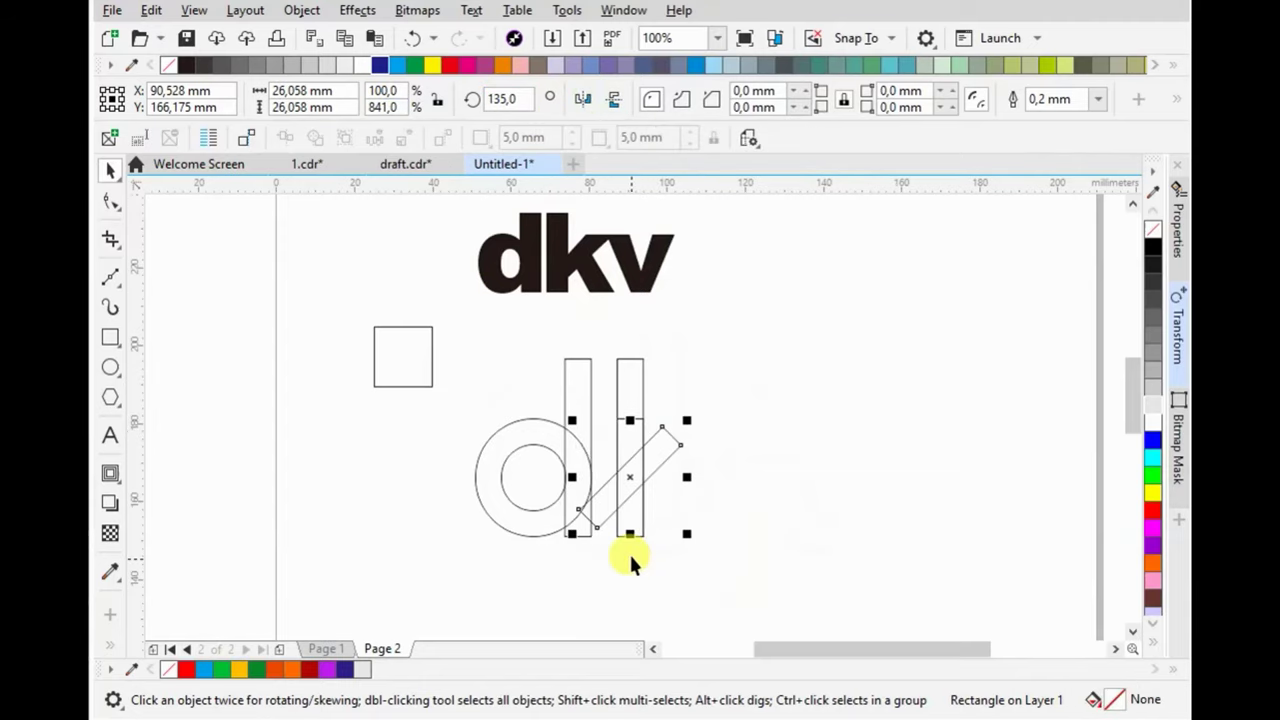
pyautogui.scroll(2, 631, 557)
pyautogui.click(600, 520)
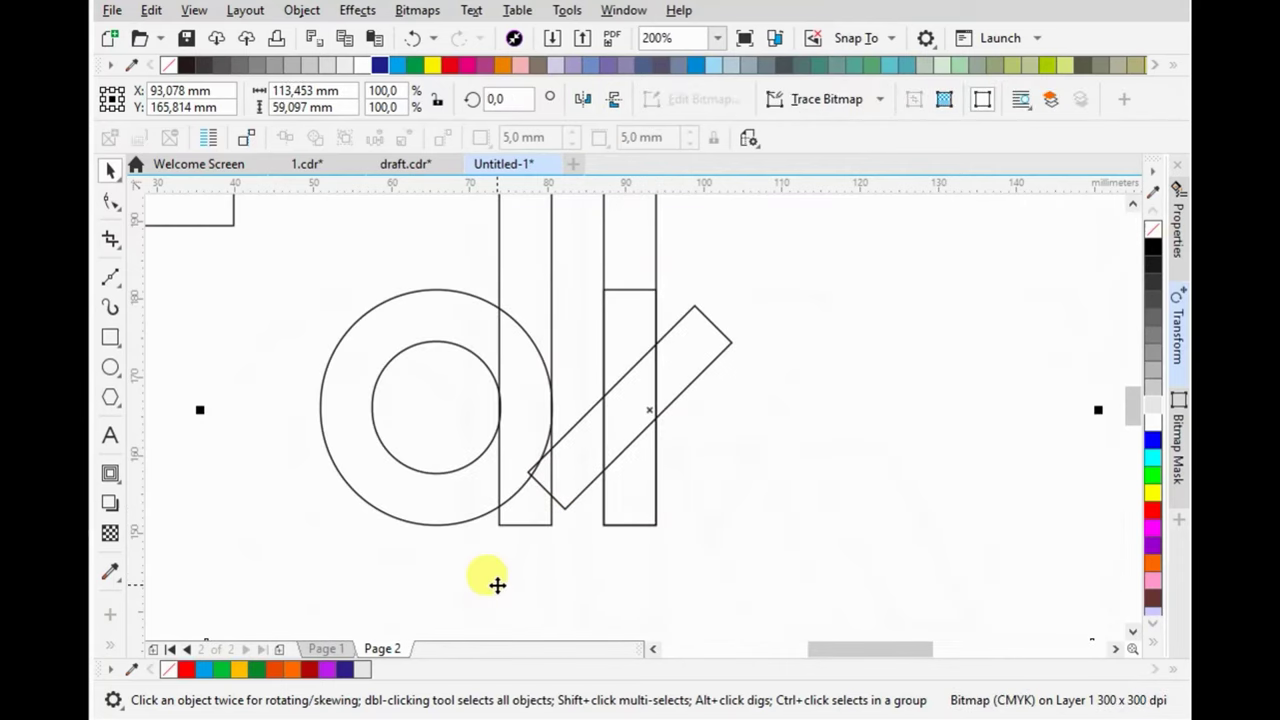
pyautogui.click(651, 423)
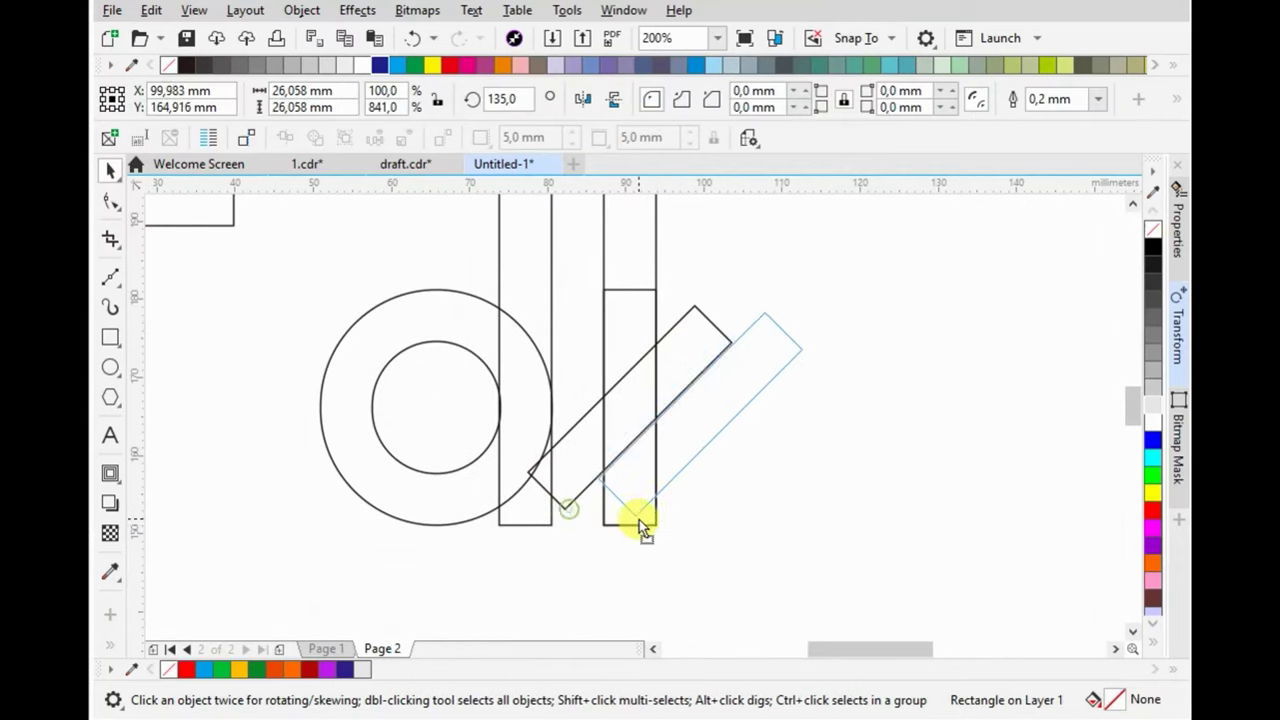
pyautogui.moveTo(586, 522); pyautogui.dragTo(678, 537)
pyautogui.click(706, 457)
pyautogui.moveTo(830, 311); pyautogui.dragTo(794, 278)
pyautogui.moveTo(684, 541); pyautogui.dragTo(650, 525)
# - Skew the shorter bar into a parallelogram slanting up to the right
pyautogui.click(643, 343)
pyautogui.click(634, 288)
pyautogui.moveTo(634, 288)
pyautogui.mouseDown()
pyautogui.moveTo(785, 287)
pyautogui.moveTo(757, 290)
pyautogui.mouseUp()
pyautogui.hotkey('ctrl', 'z')
pyautogui.hotkey('ctrl', 'z')
pyautogui.hotkey('ctrl', 'z')
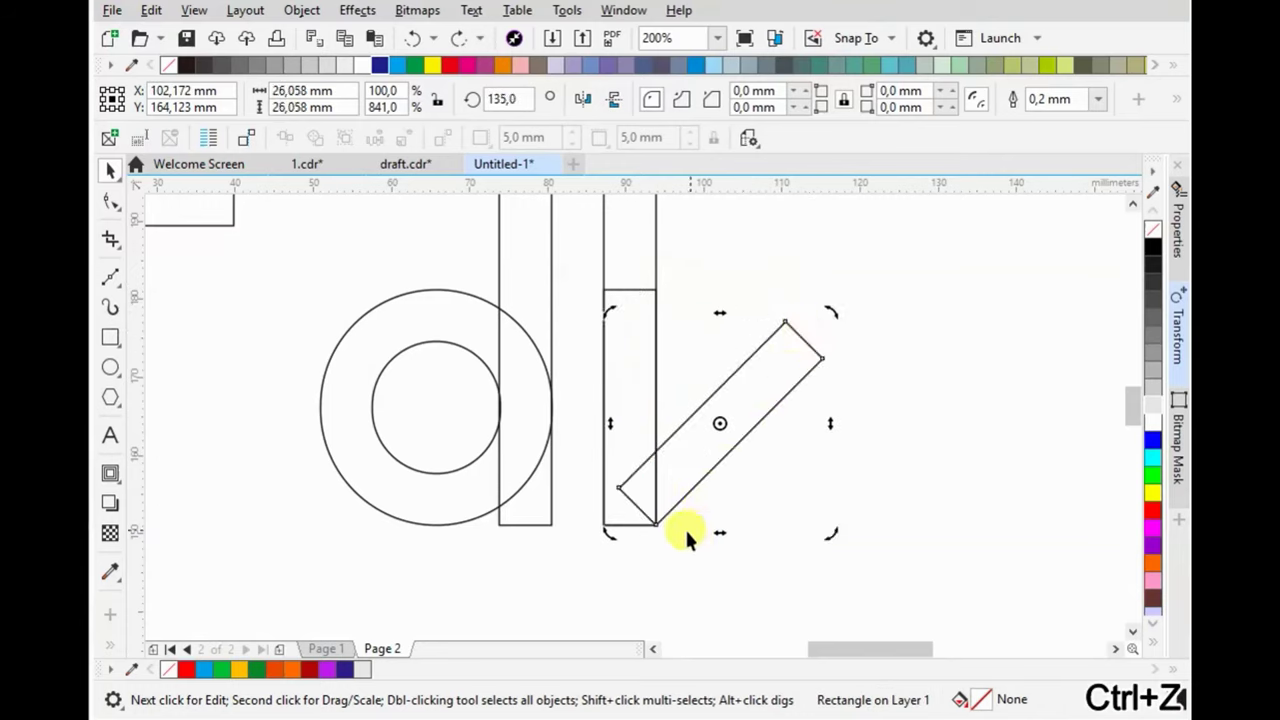
pyautogui.click(629, 288)
pyautogui.moveTo(634, 288)
pyautogui.mouseDown()
pyautogui.moveTo(677, 271)
pyautogui.moveTo(775, 280)
pyautogui.mouseUp()
# - Delete the diagonal bar and add a vertically mirrored copy of the parallelogram, forming an X
pyautogui.click(789, 377)
pyautogui.press('Delete')
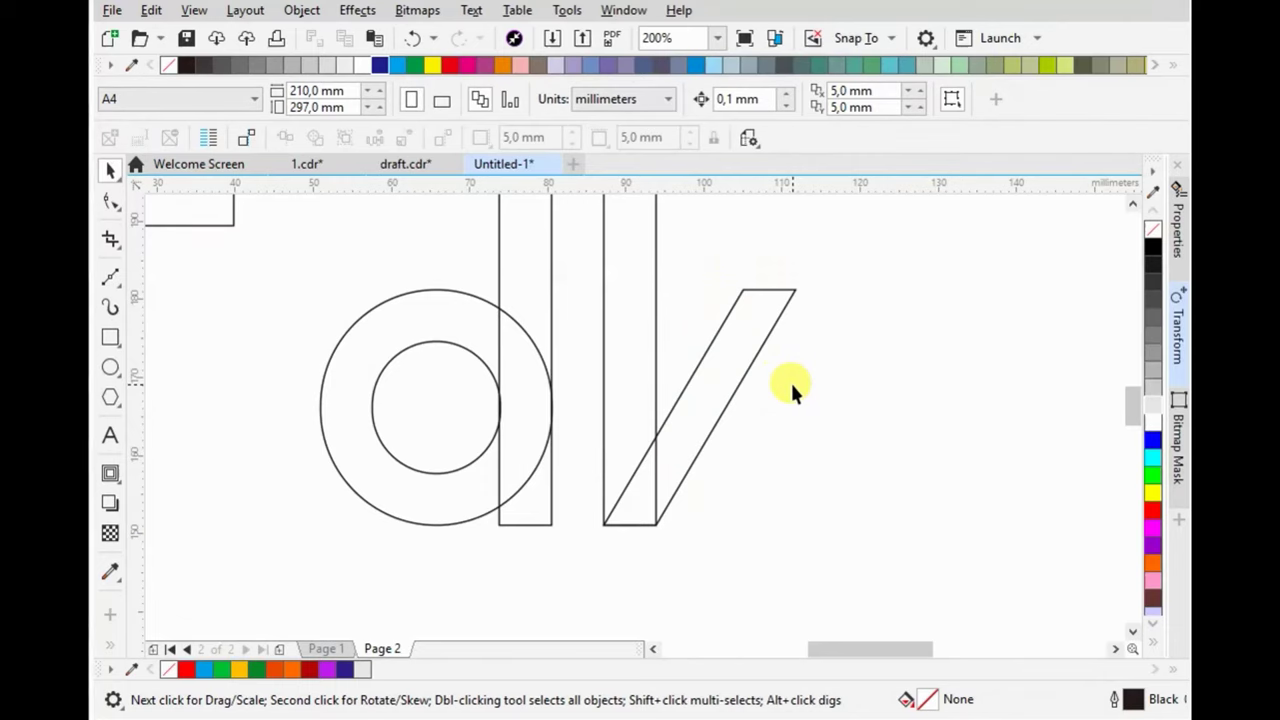
pyautogui.click(728, 390)
pyautogui.hotkey('ctrl', 'c')
pyautogui.hotkey('ctrl', 'v')
pyautogui.click(610, 100)
pyautogui.click(110, 337)
# - Trim the X with a rectangle drawn over it to form the k's arm
pyautogui.moveTo(543, 244); pyautogui.dragTo(726, 407)
pyautogui.click(110, 170)
pyautogui.keyDown('shift'); pyautogui.click(778, 490); pyautogui.keyUp('shift')
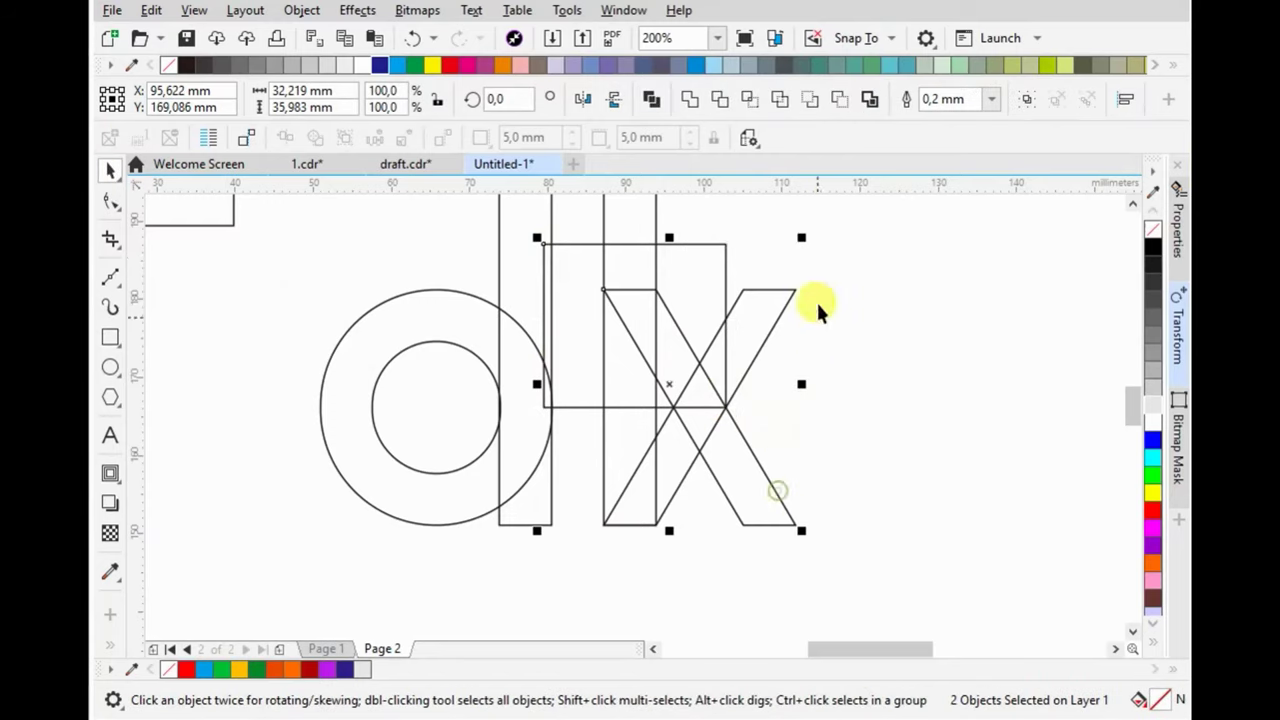
pyautogui.click(840, 100)
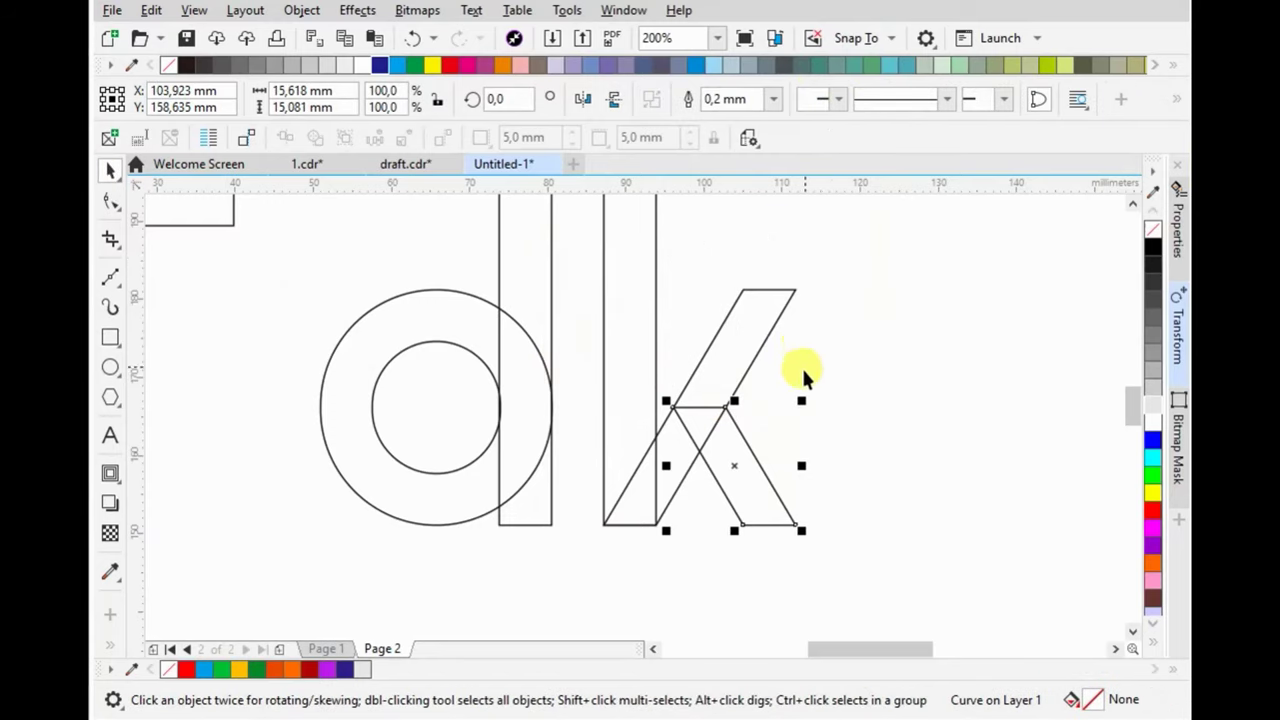
# - Duplicate both k strokes to the right and arrange them into the v
pyautogui.keyDown('shift'); pyautogui.click(728, 390); pyautogui.keyUp('shift')
pyautogui.moveTo(607, 525); pyautogui.dragTo(797, 526)
pyautogui.click(954, 436)
pyautogui.click(942, 491)
pyautogui.keyDown('shift'); pyautogui.click(746, 509); pyautogui.keyUp('shift')
pyautogui.moveTo(766, 503); pyautogui.dragTo(861, 527)
pyautogui.click(962, 447)
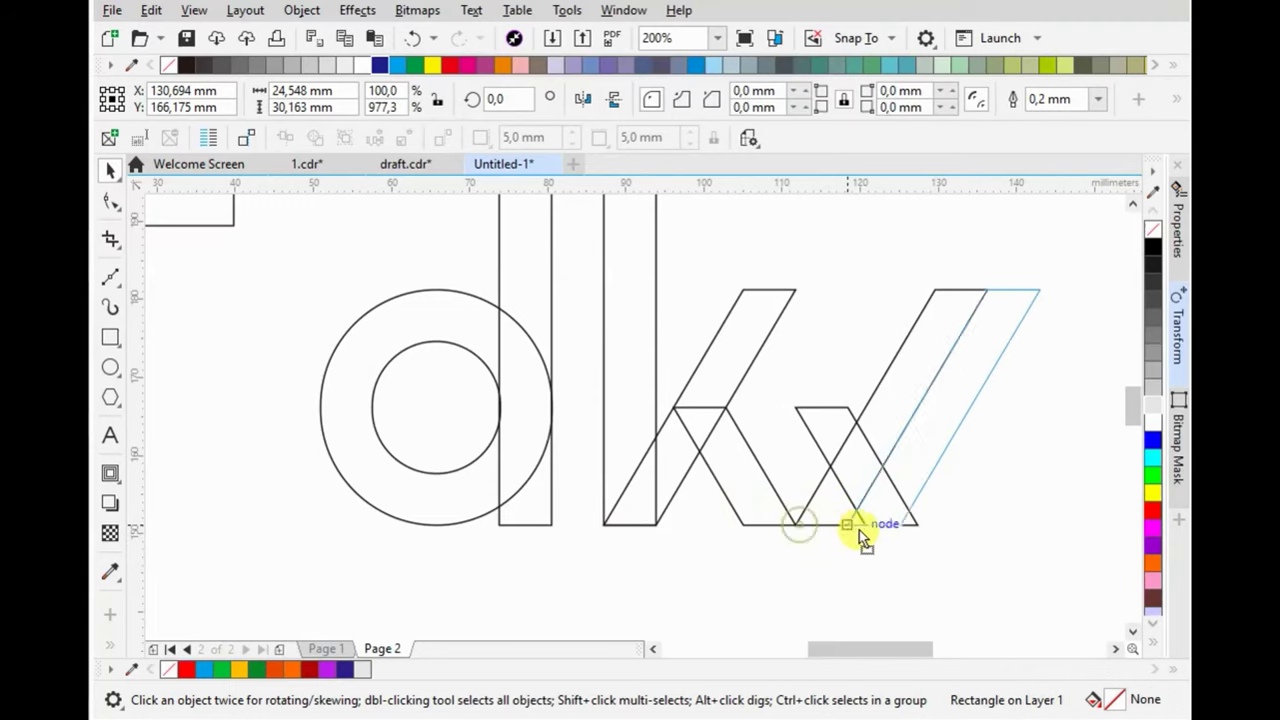
pyautogui.keyDown('shift'); pyautogui.click(854, 469); pyautogui.keyUp('shift')
pyautogui.press('Left')
pyautogui.press('Left')
pyautogui.press('Left')
# - Delete the bold dkv reference text and the small square
pyautogui.scroll(-2, 851, 440)
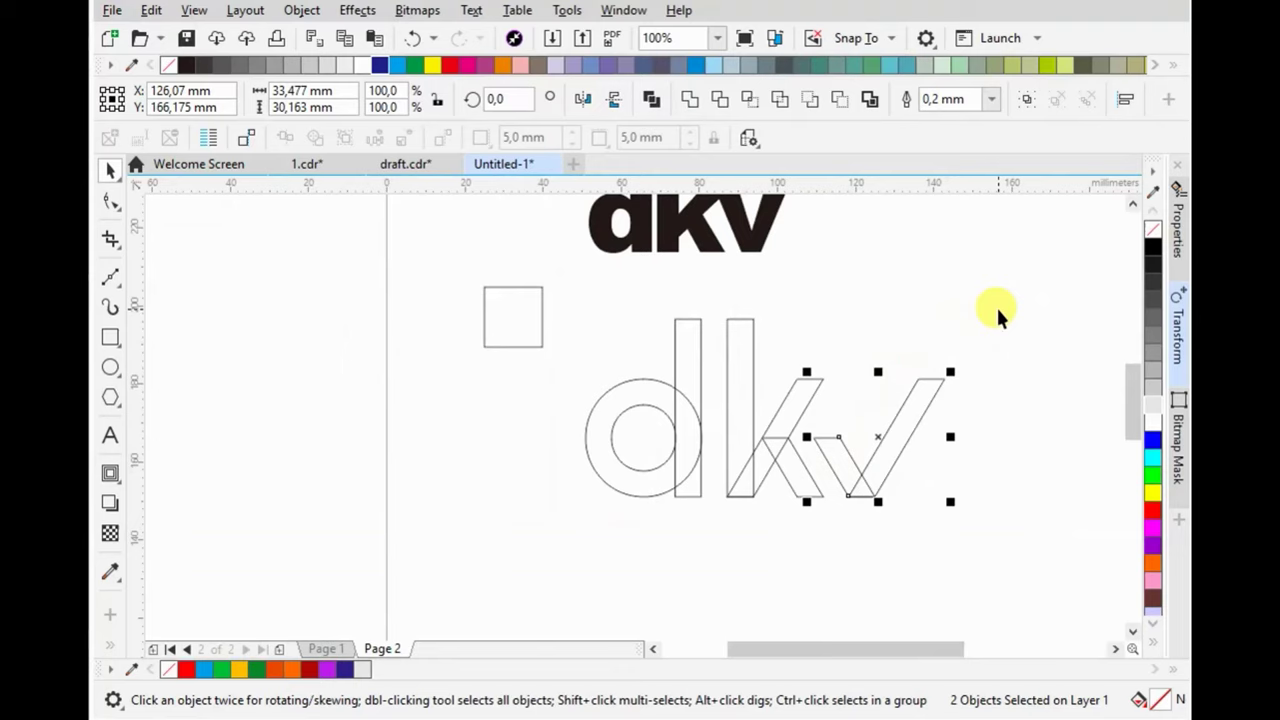
pyautogui.moveTo(606, 371); pyautogui.dragTo(823, 249)
pyautogui.press('Delete')
pyautogui.scroll(1, 813, 390)
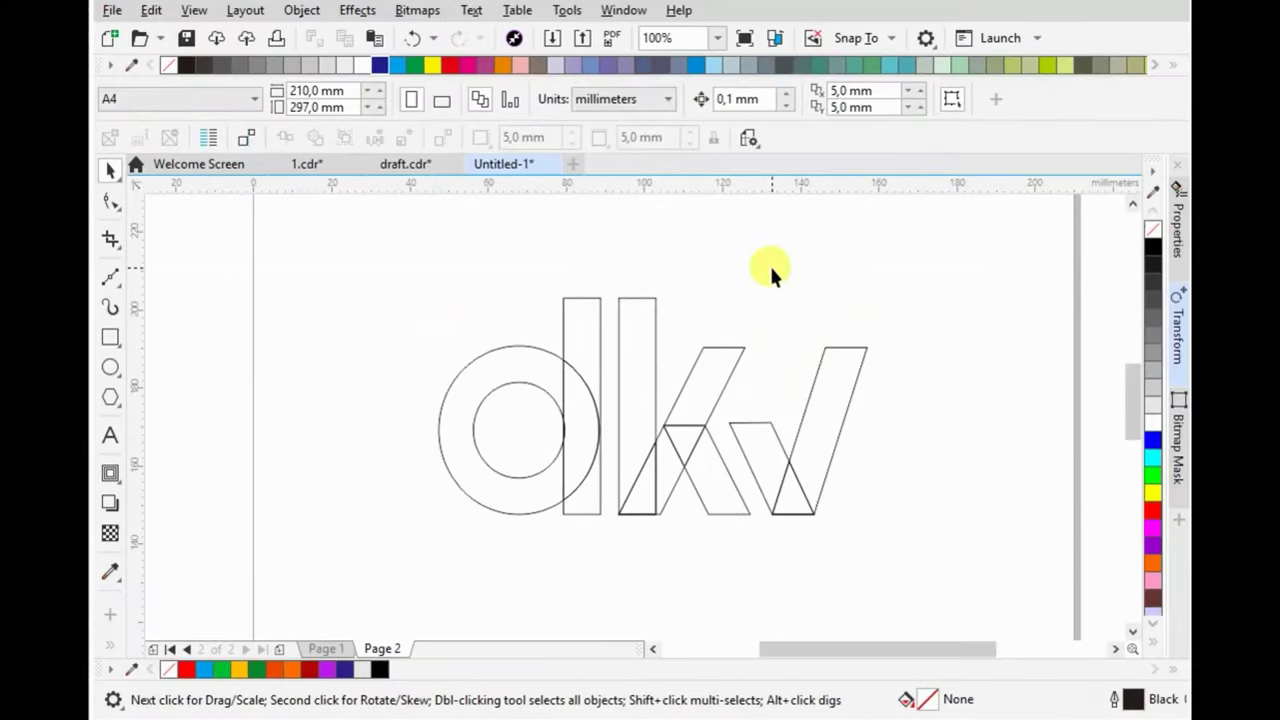
# - Load the 'dkv colour pallette.xml' palette, narrowed and placed beside the drawing
pyautogui.click(628, 13)
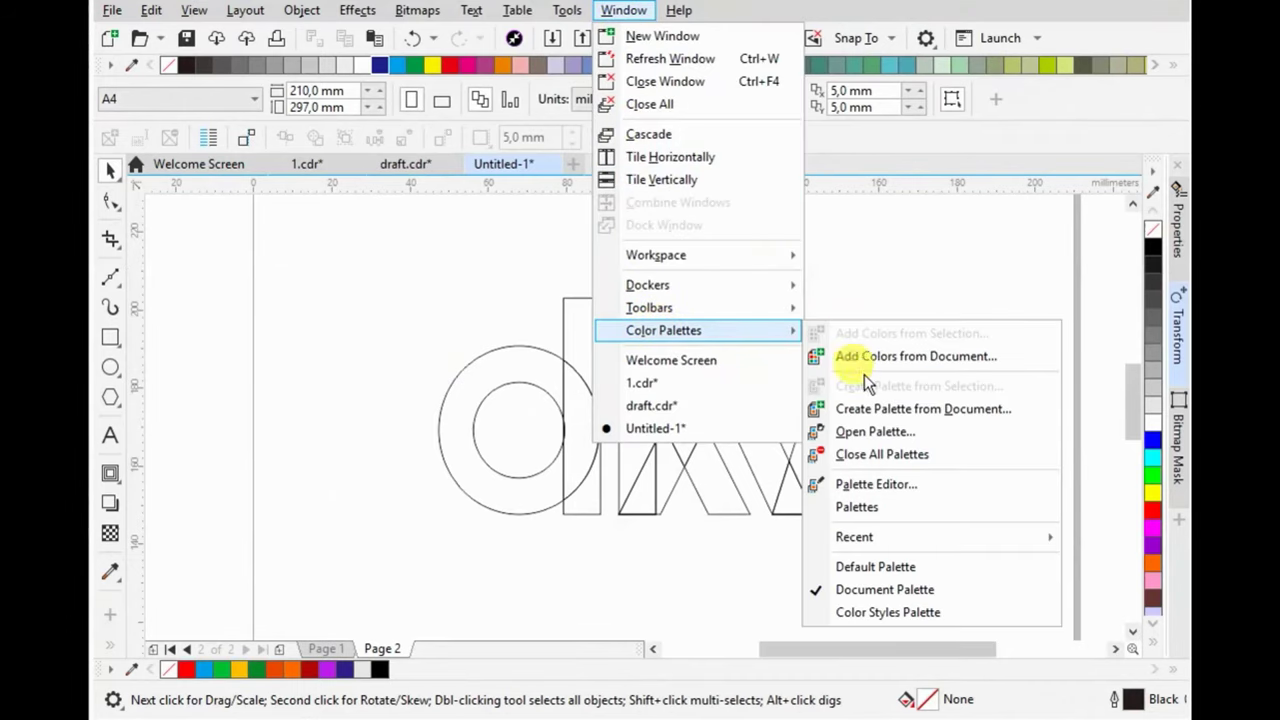
pyautogui.click(872, 432)
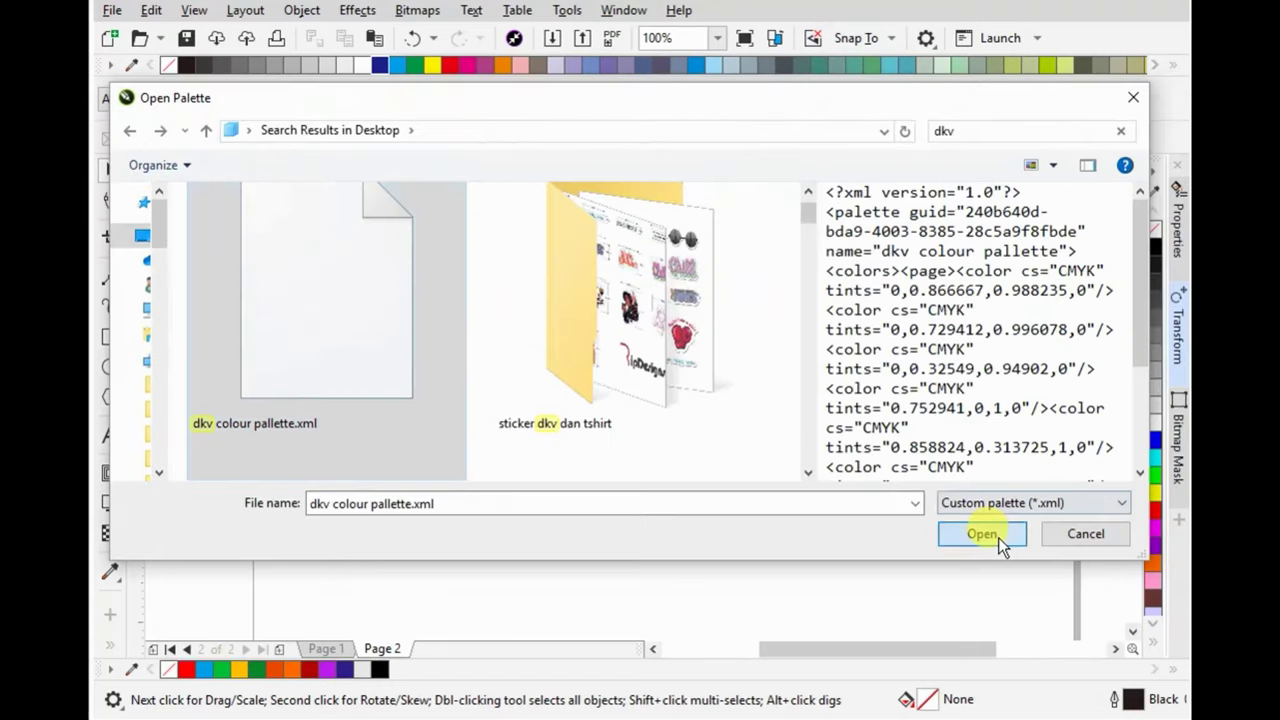
pyautogui.click(990, 535)
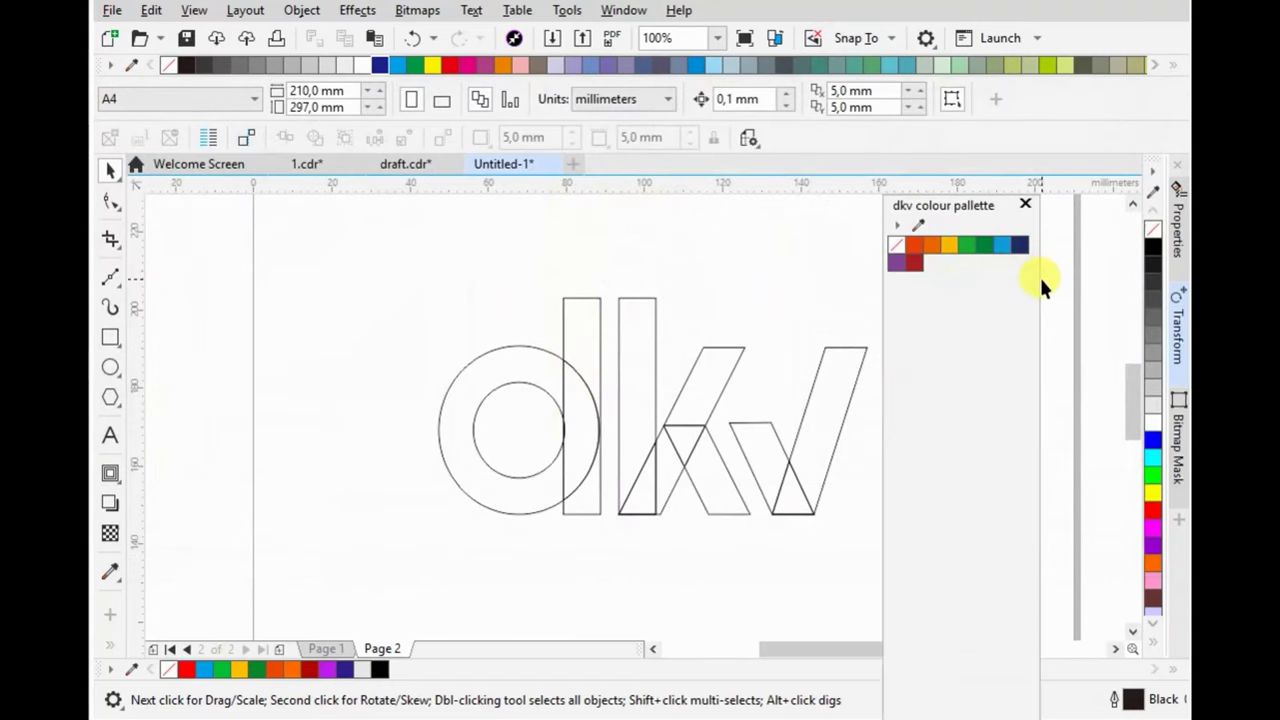
pyautogui.moveTo(1038, 277); pyautogui.dragTo(962, 263)
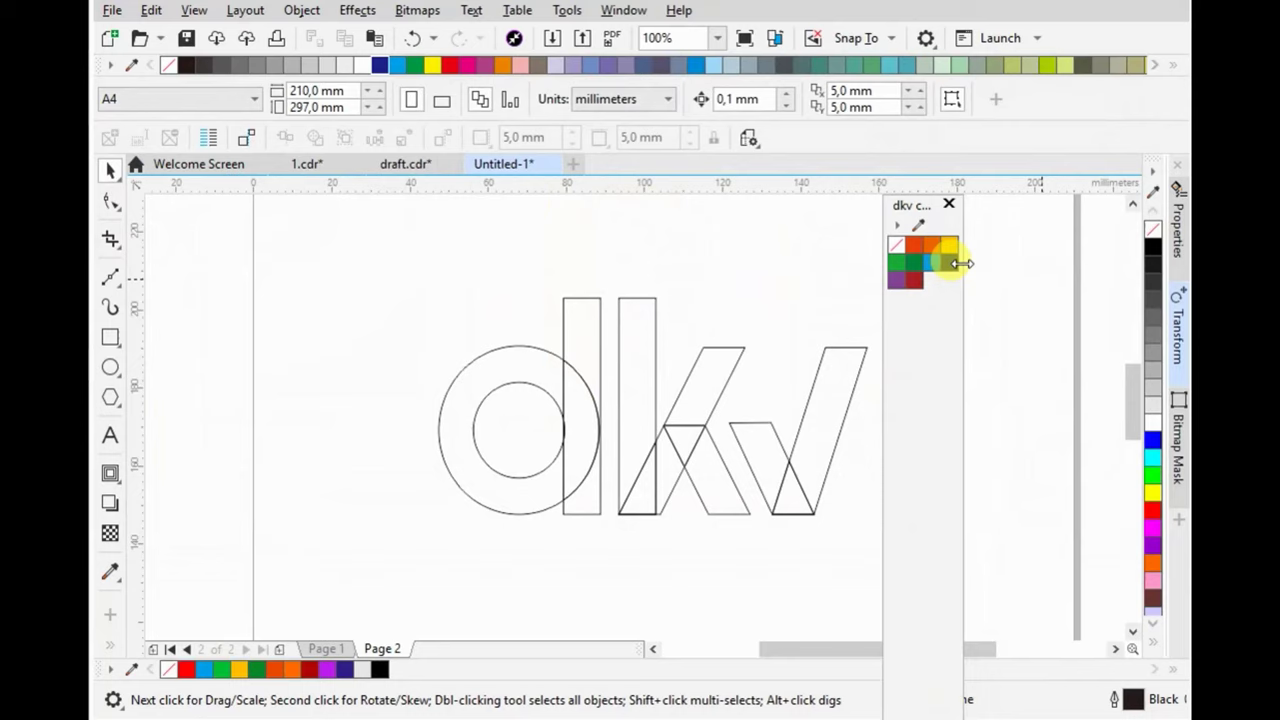
pyautogui.moveTo(913, 212); pyautogui.dragTo(1002, 240)
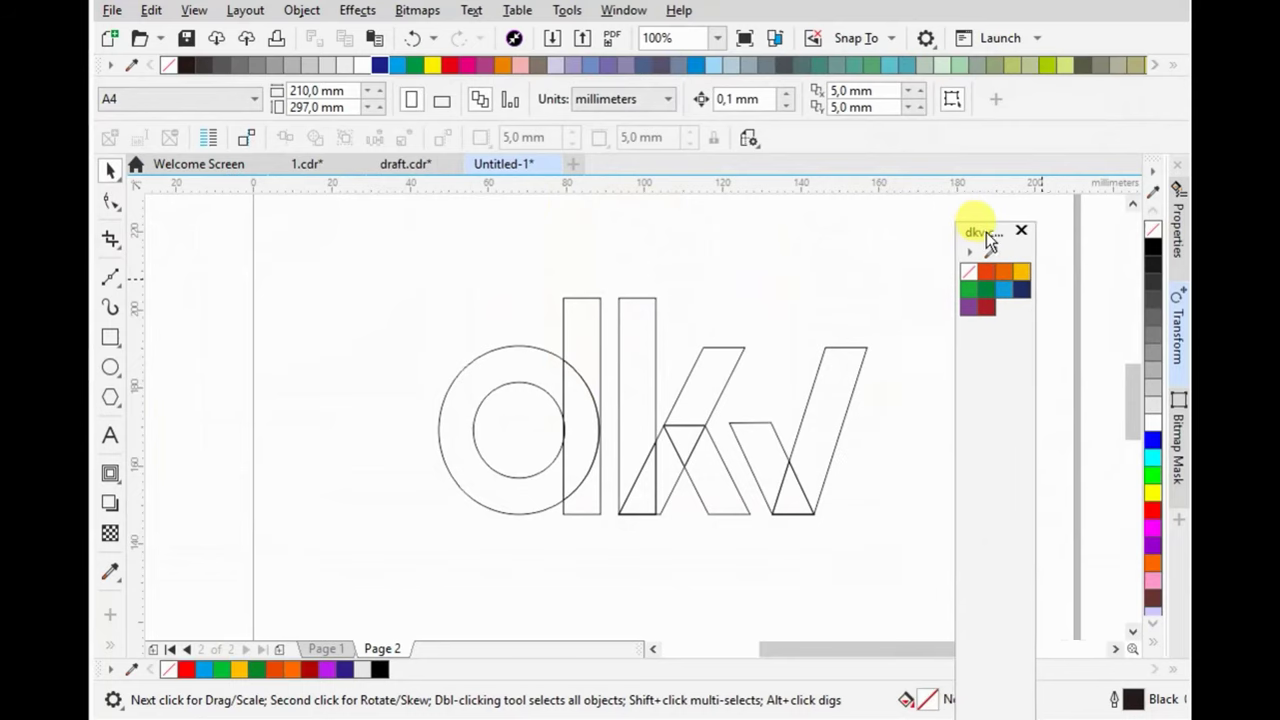
# - Fill the ring blue, the right v bar orange and the left v bar purple
pyautogui.click(576, 336)
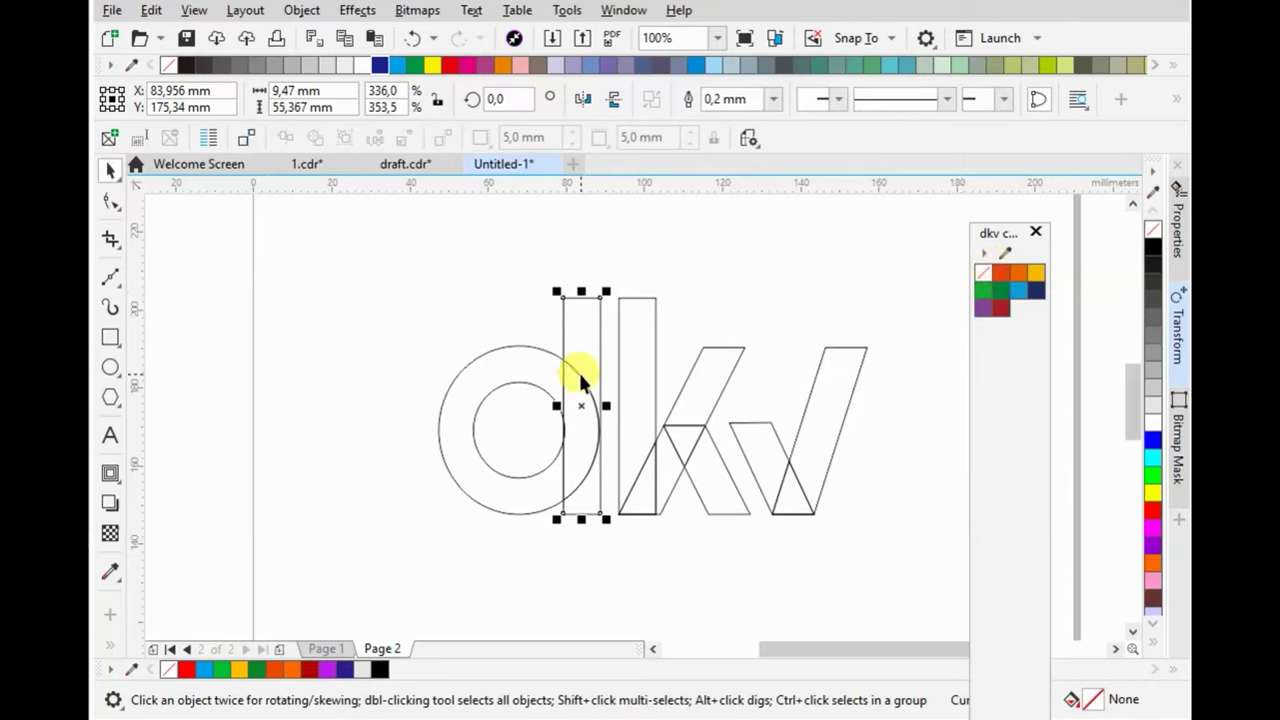
pyautogui.click(478, 361)
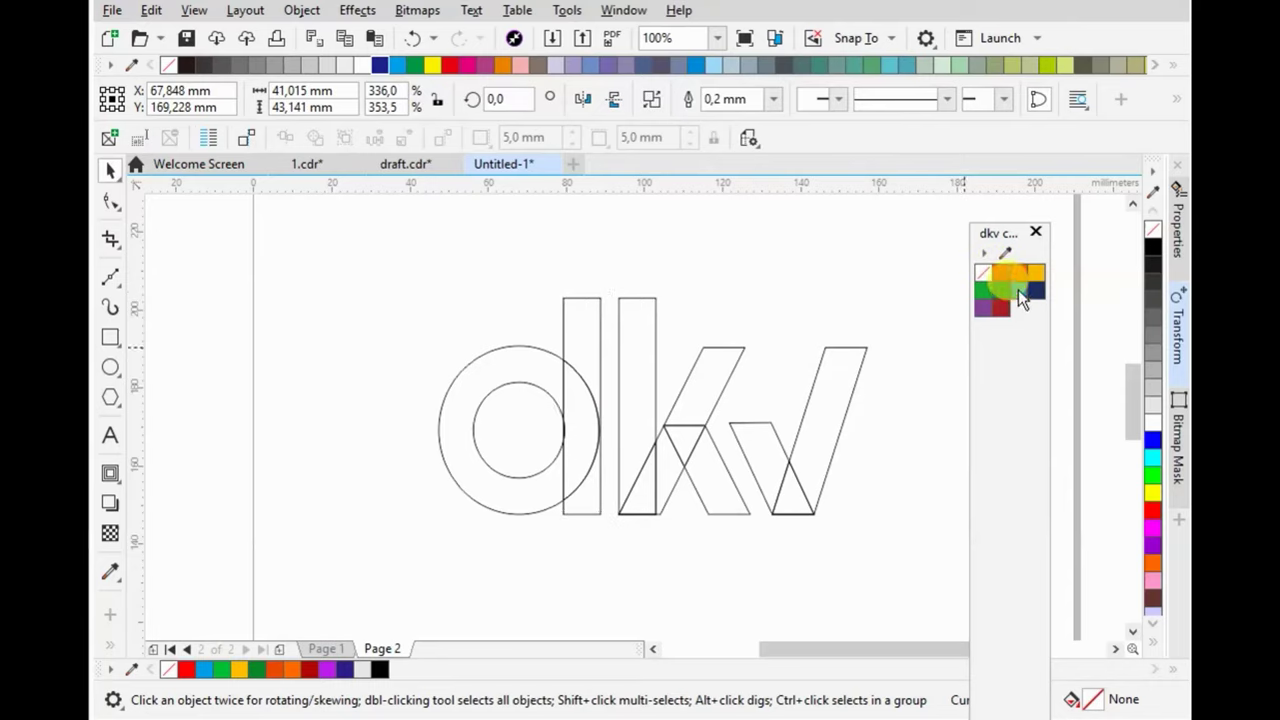
pyautogui.click(1018, 289)
pyautogui.click(845, 388)
pyautogui.click(1003, 272)
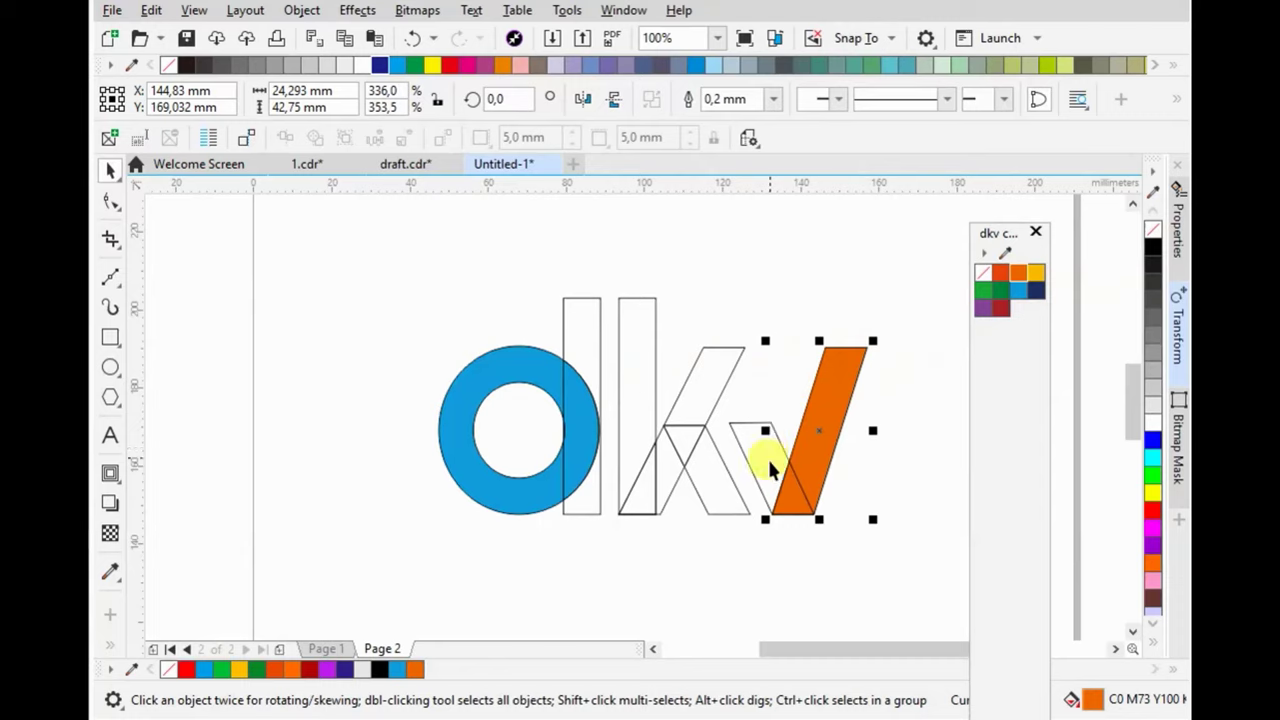
pyautogui.click(797, 494)
pyautogui.click(766, 426)
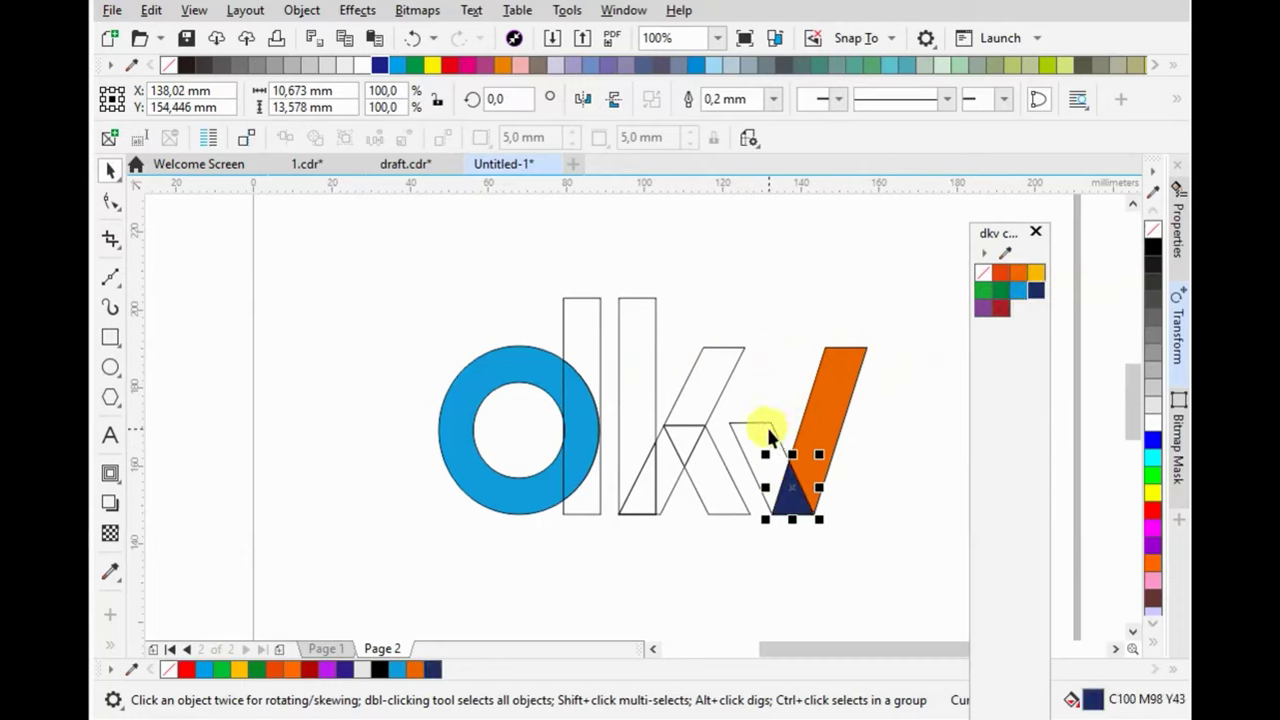
pyautogui.click(986, 312)
# - Fill the k diagonals purple and orange, the tall bar yellow and the d stem green
pyautogui.click(704, 455)
pyautogui.click(984, 307)
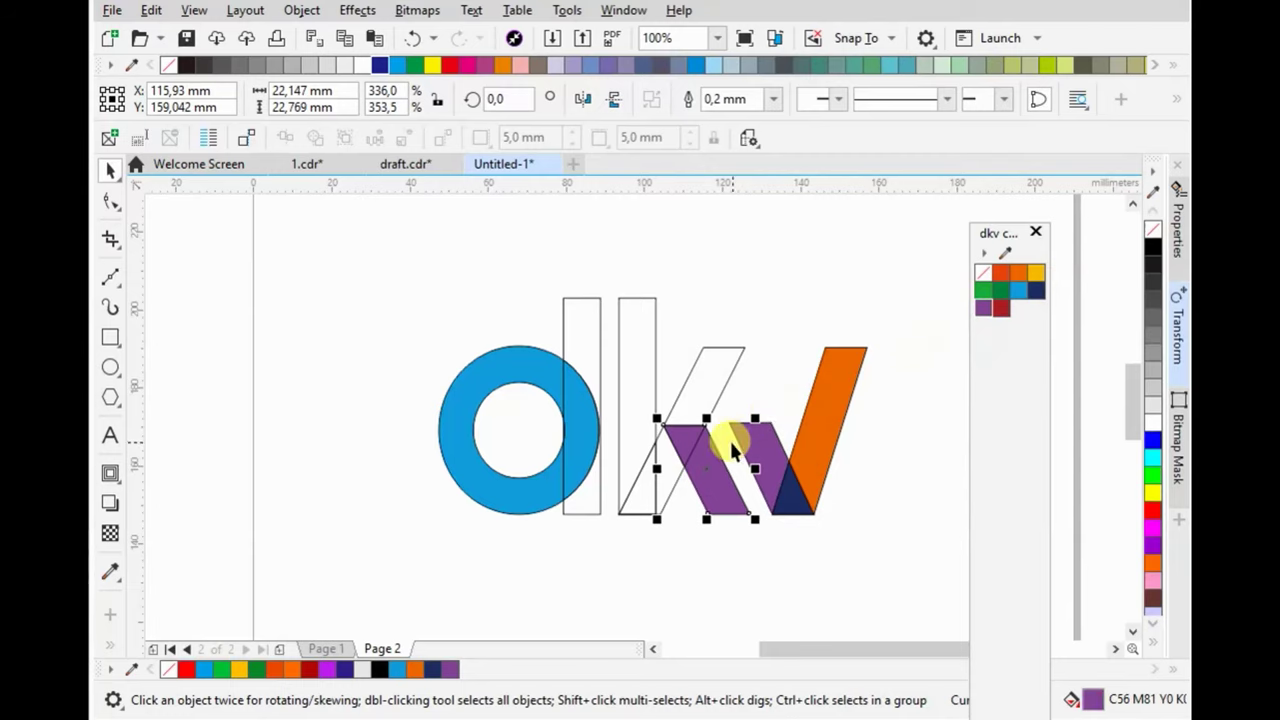
pyautogui.click(712, 372)
pyautogui.click(1018, 273)
pyautogui.click(645, 318)
pyautogui.click(1036, 280)
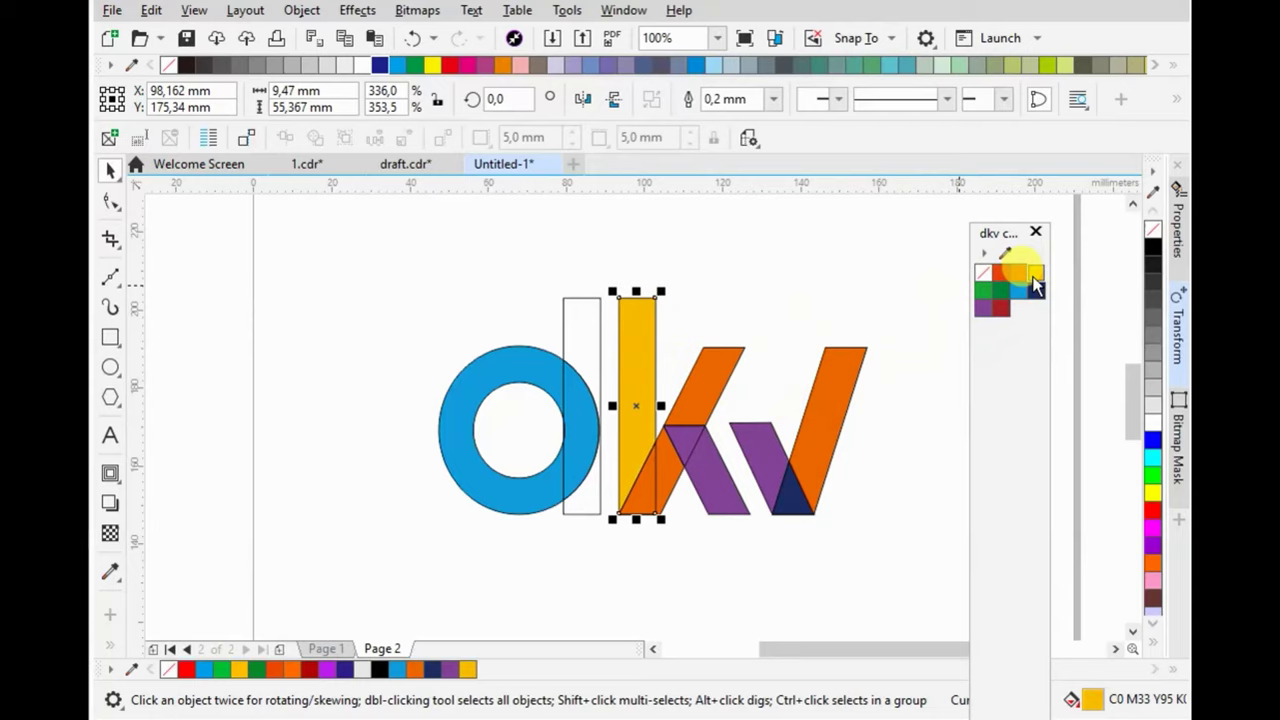
pyautogui.click(583, 315)
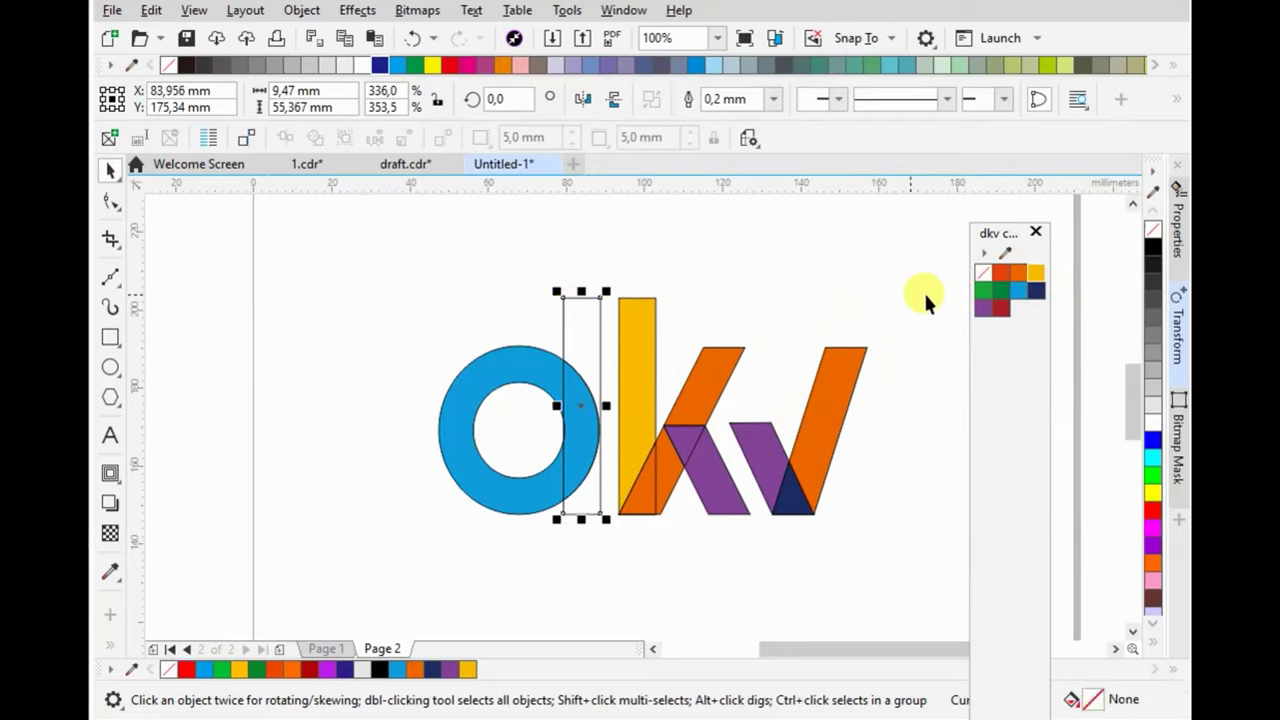
pyautogui.click(985, 290)
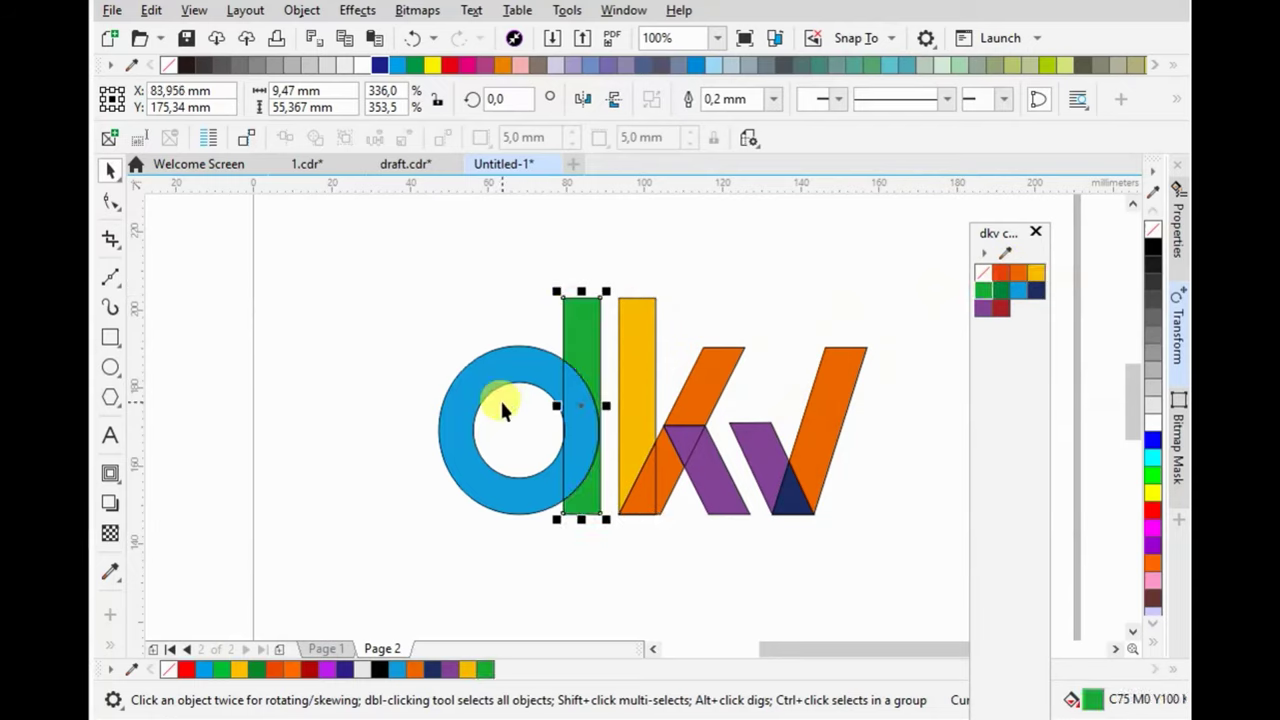
# - Fill the overlaps dark green, red-orange and dark red, then select all shapes
pyautogui.click(561, 393)
pyautogui.click(1000, 290)
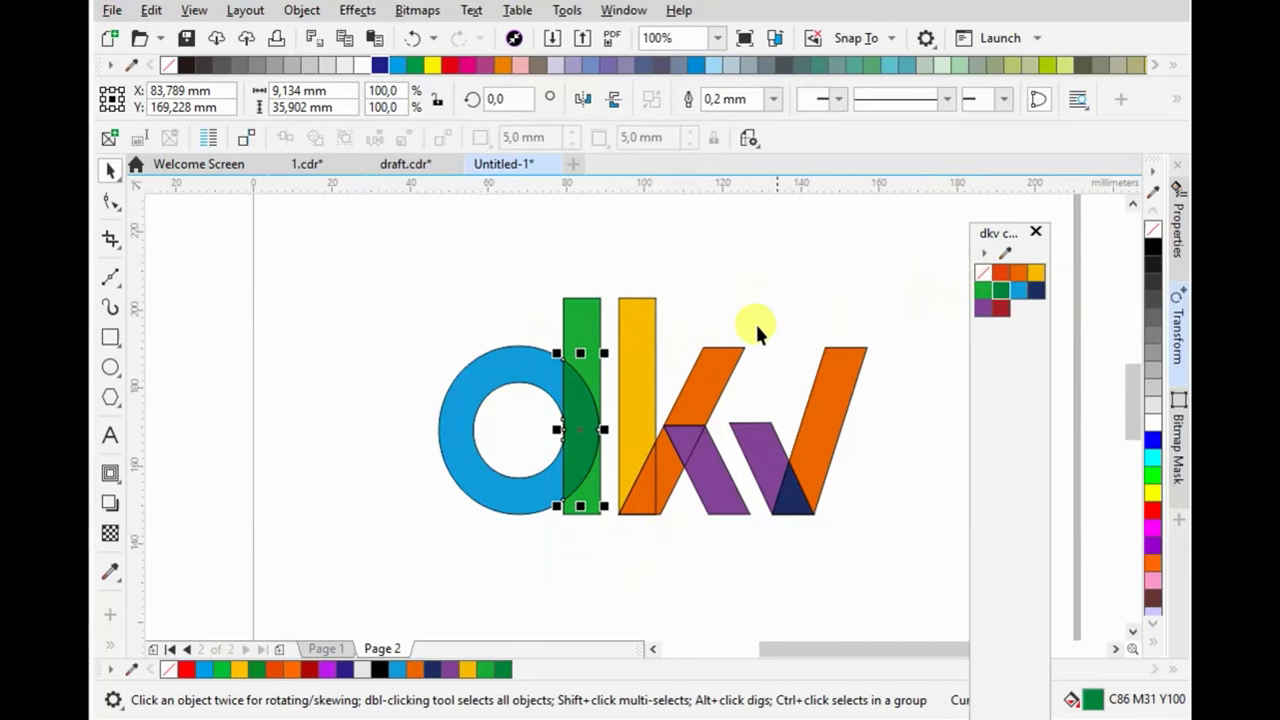
pyautogui.click(683, 309)
pyautogui.click(651, 500)
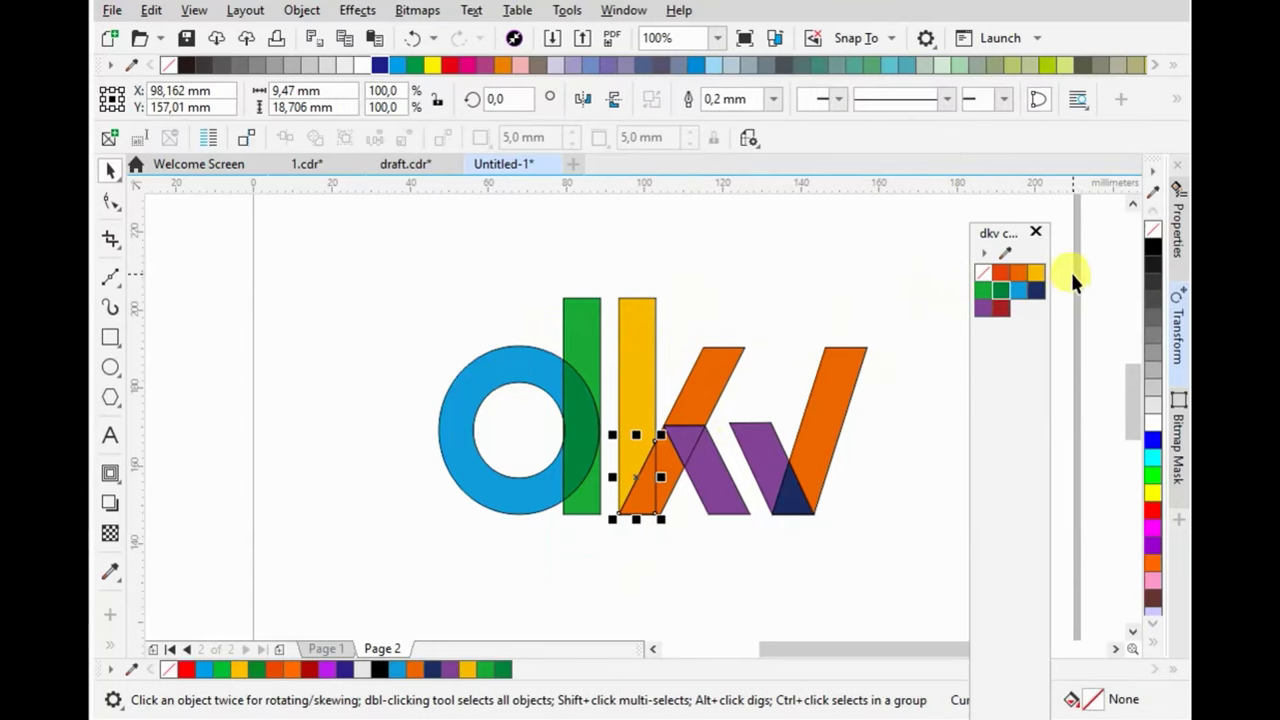
pyautogui.click(1008, 273)
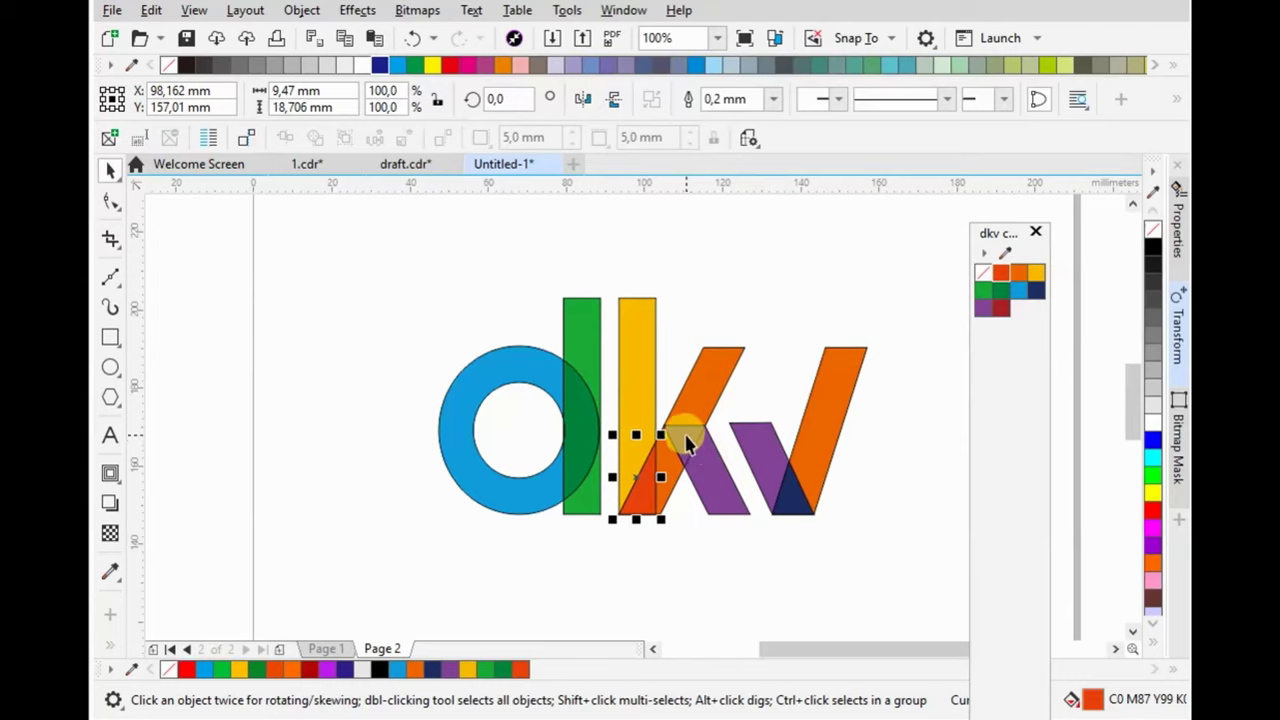
pyautogui.click(683, 438)
pyautogui.click(1000, 308)
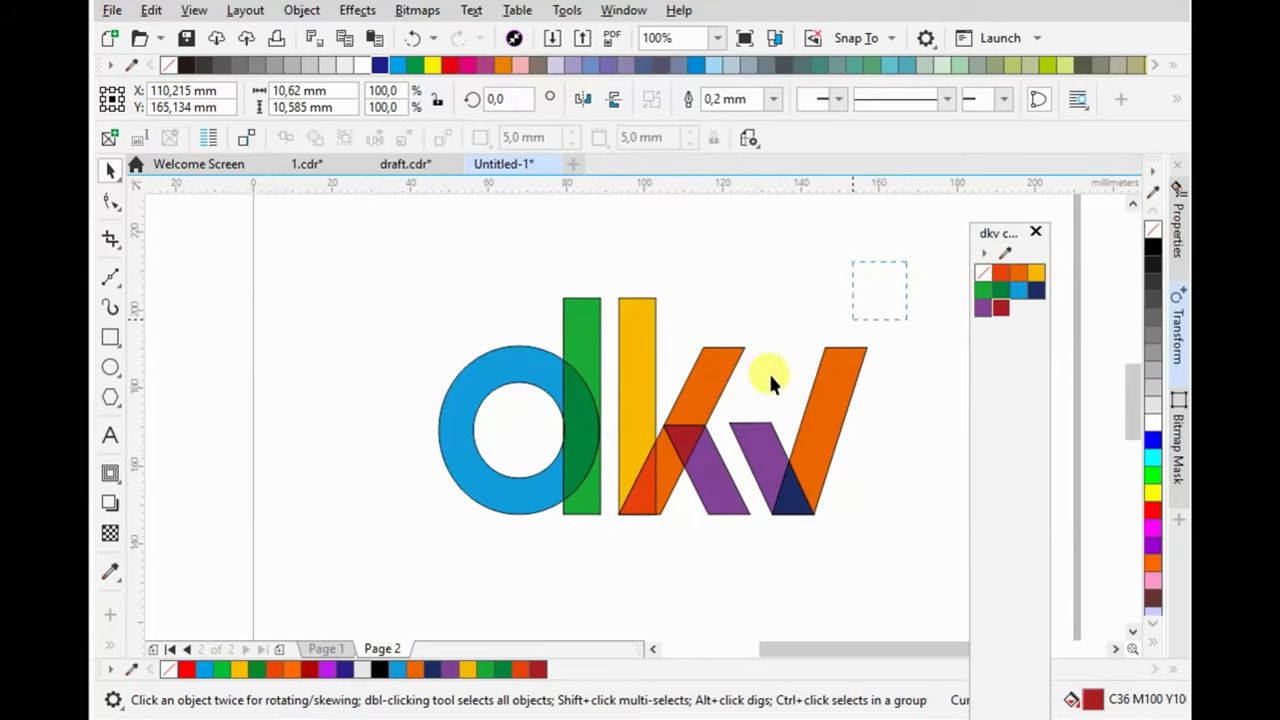
pyautogui.hotkey('ctrl', 'a')
# - Reposition the palette and recolour the right v stroke blue
pyautogui.moveTo(1022, 236); pyautogui.dragTo(1146, 158)
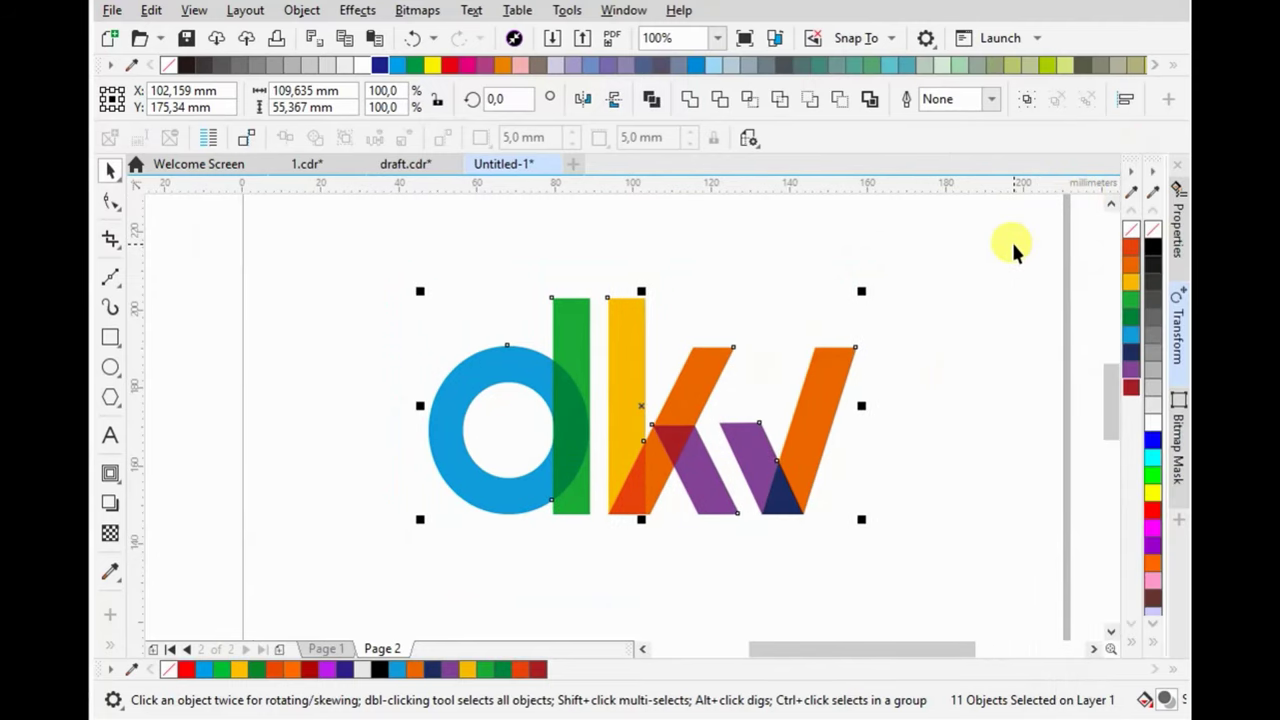
pyautogui.click(886, 400)
pyautogui.click(835, 415)
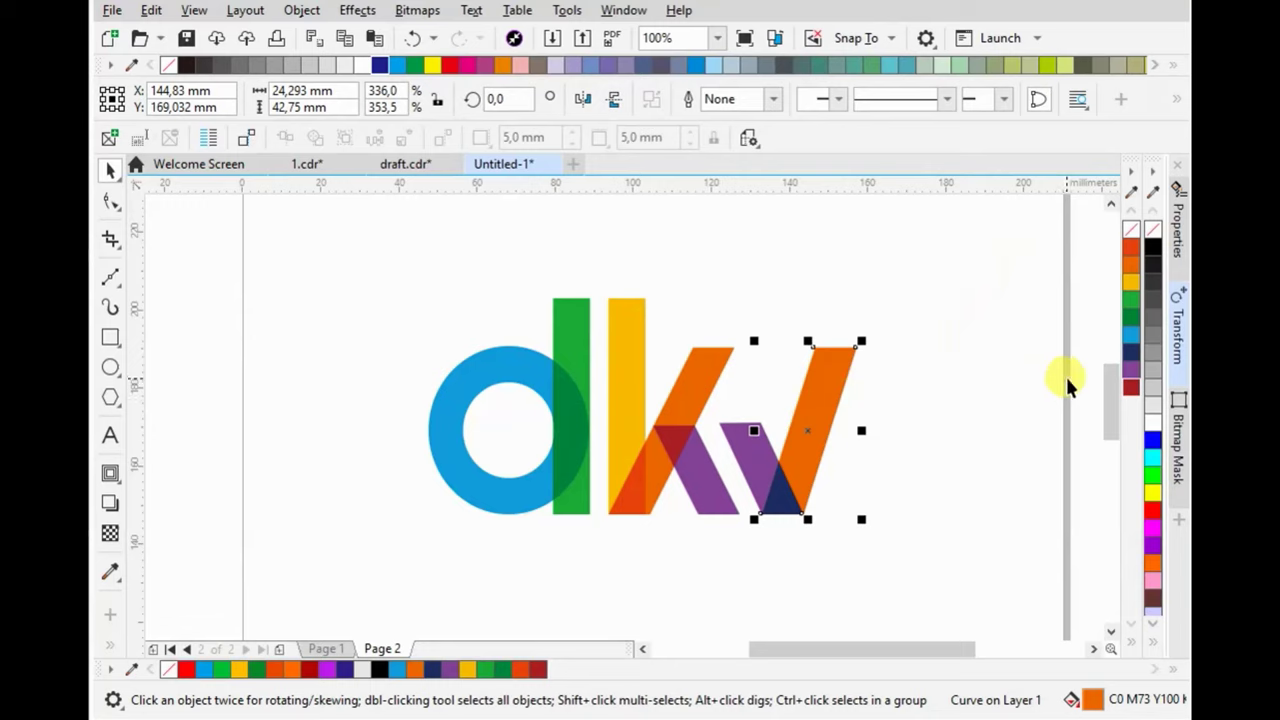
pyautogui.click(1131, 335)
pyautogui.click(933, 335)
pyautogui.scroll(-2, 935, 341)
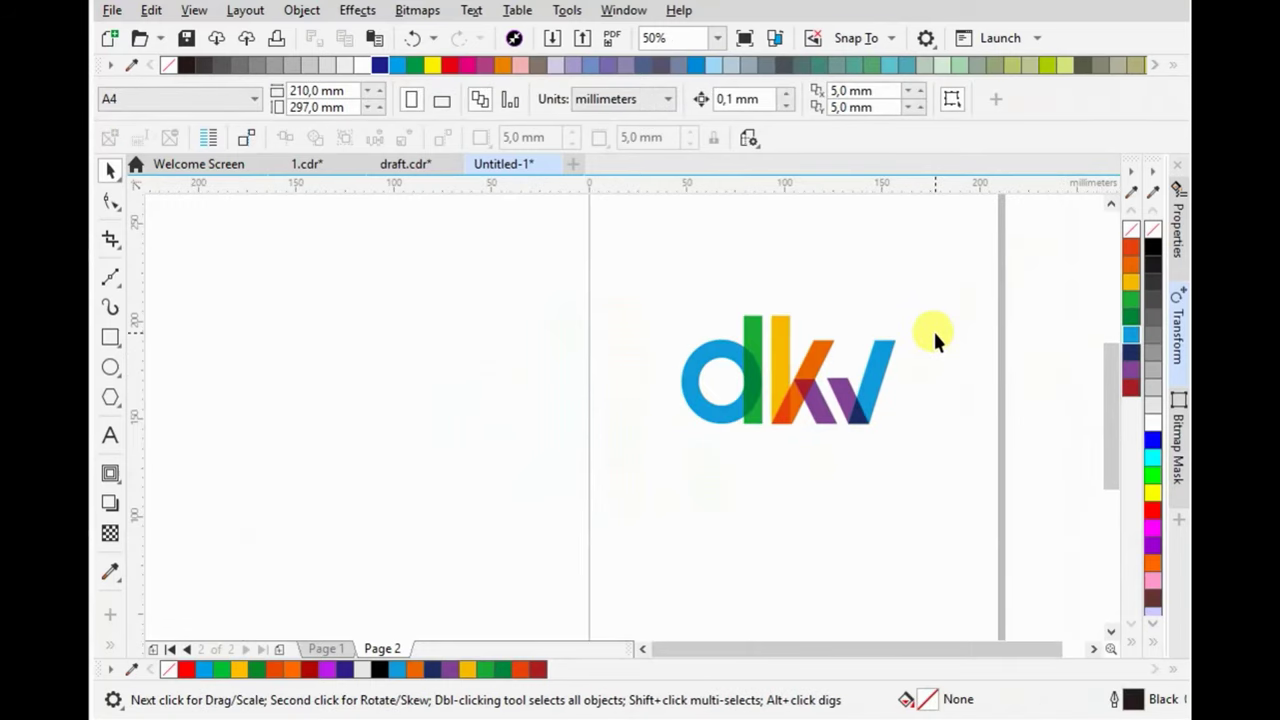